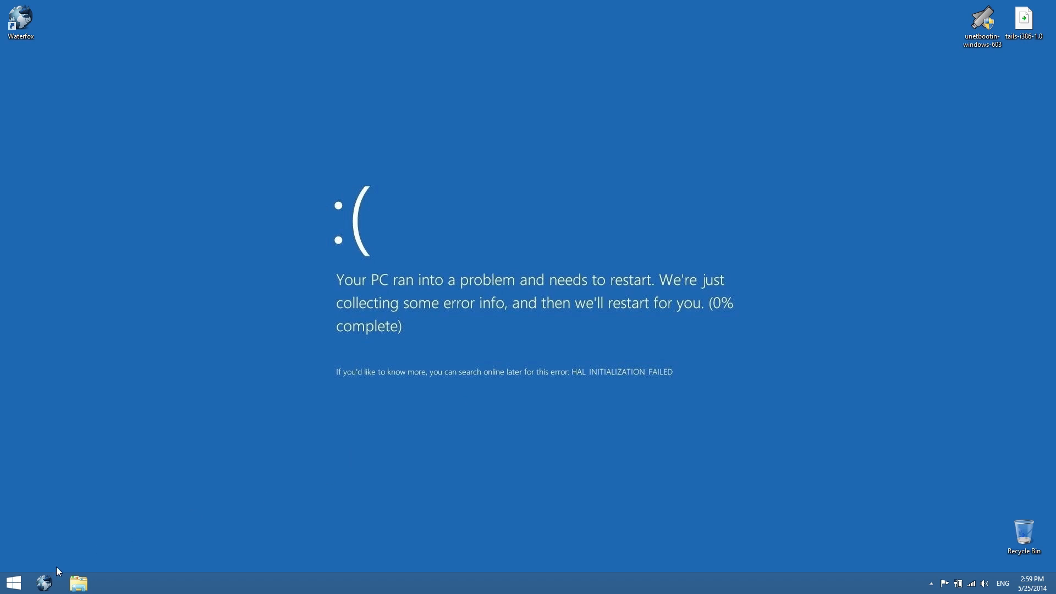
Open the Waterfox browser and go to the Tails website at tails.boum.org
{"action": "left_click", "coordinate": [44, 582]}
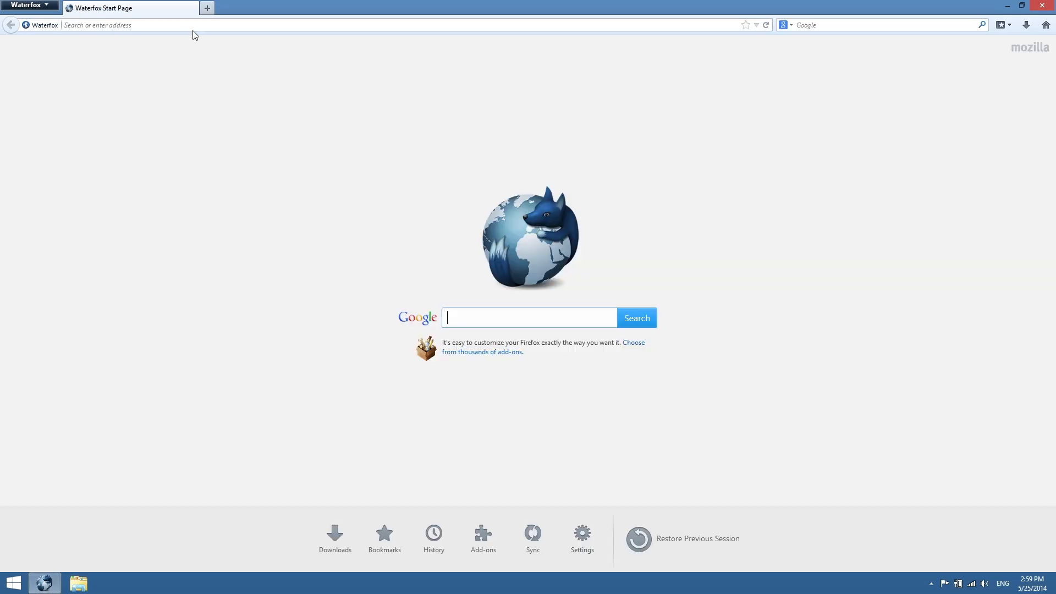
{"action": "left_click", "coordinate": [198, 26]}
{"action": "type", "text": "t"}
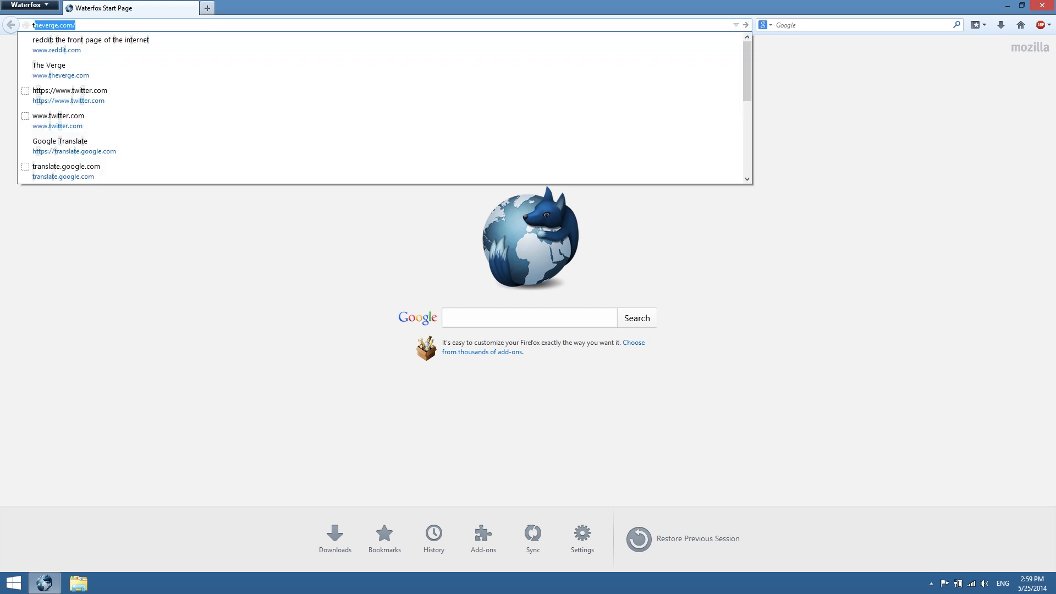
{"action": "type", "text": "ails.boum.org"}
{"action": "key", "text": "Return"}
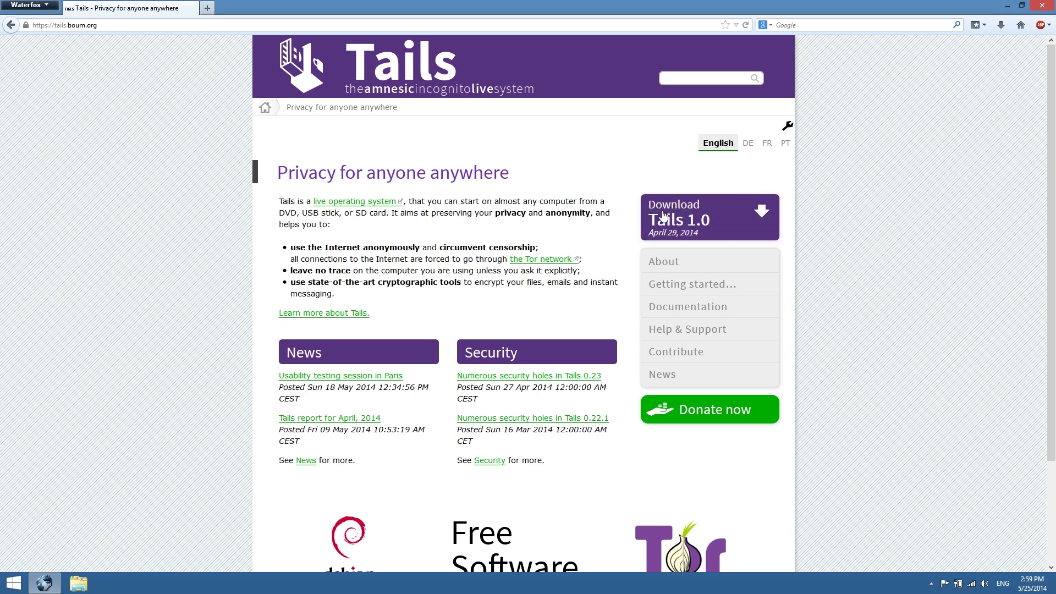
Open the Download Tails 1.0 page and scroll to the ISO image download section
{"action": "left_click", "coordinate": [732, 224]}
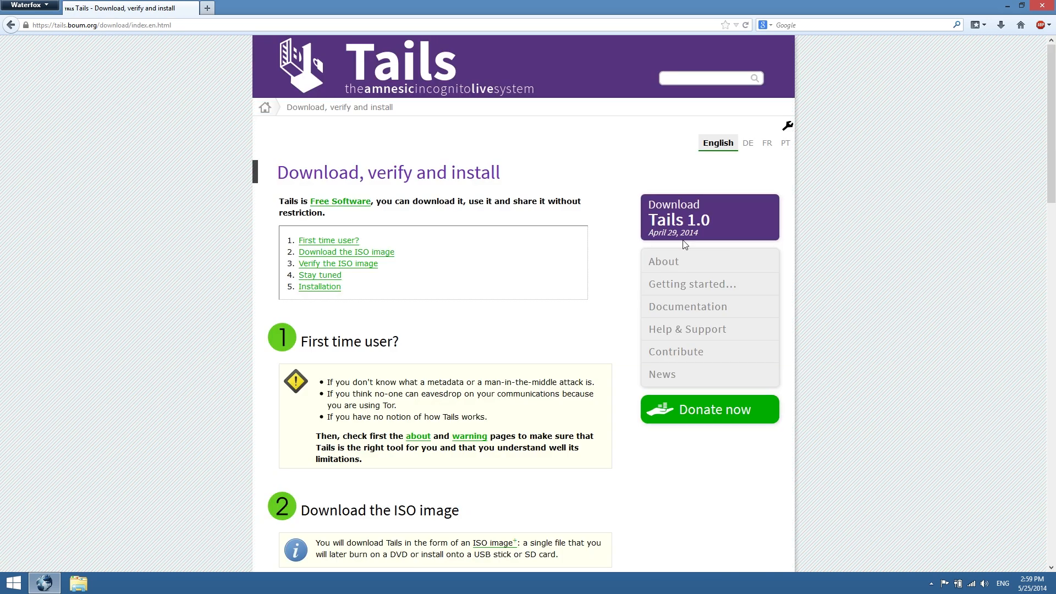
{"action": "scroll", "coordinate": [505, 325], "scroll_direction": "down", "scroll_amount": 6}
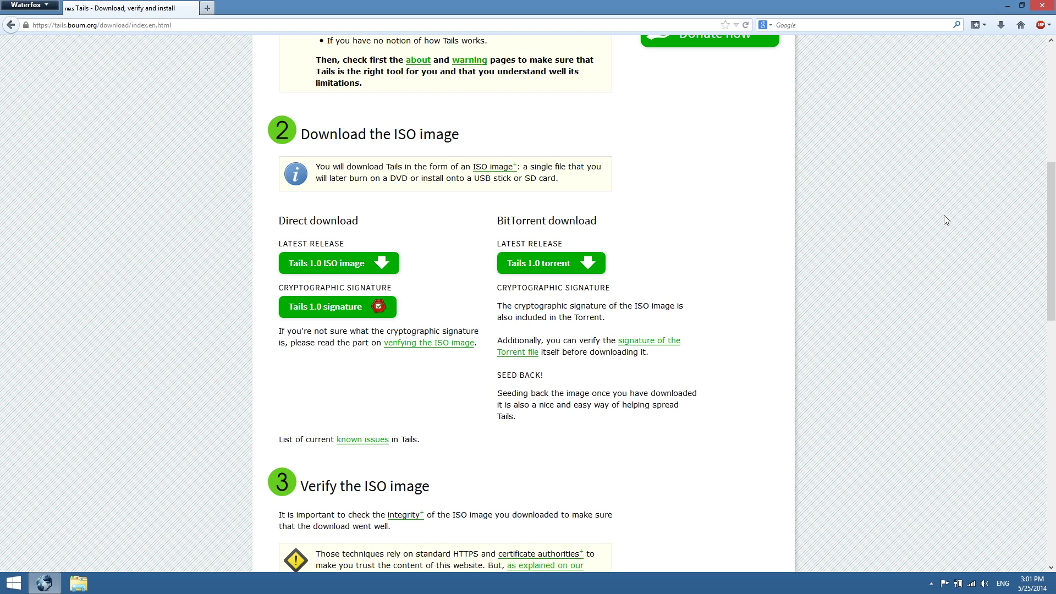
Search the web for unetbootin and open the UNetbootin homepage result
{"action": "left_click", "coordinate": [827, 25]}
{"action": "type", "text": "unetbootin"}
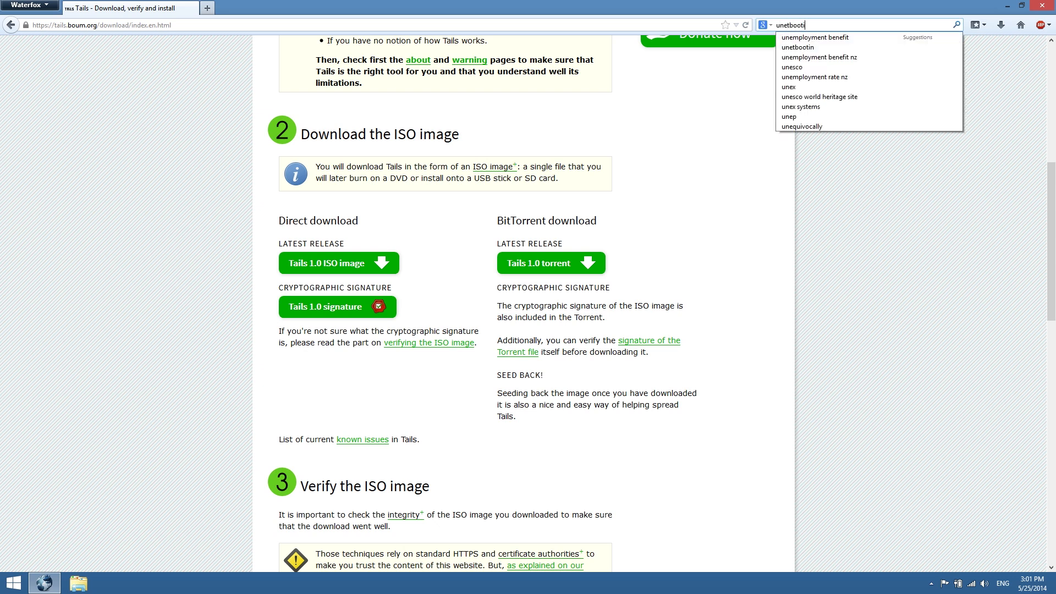
{"action": "key", "text": "Return"}
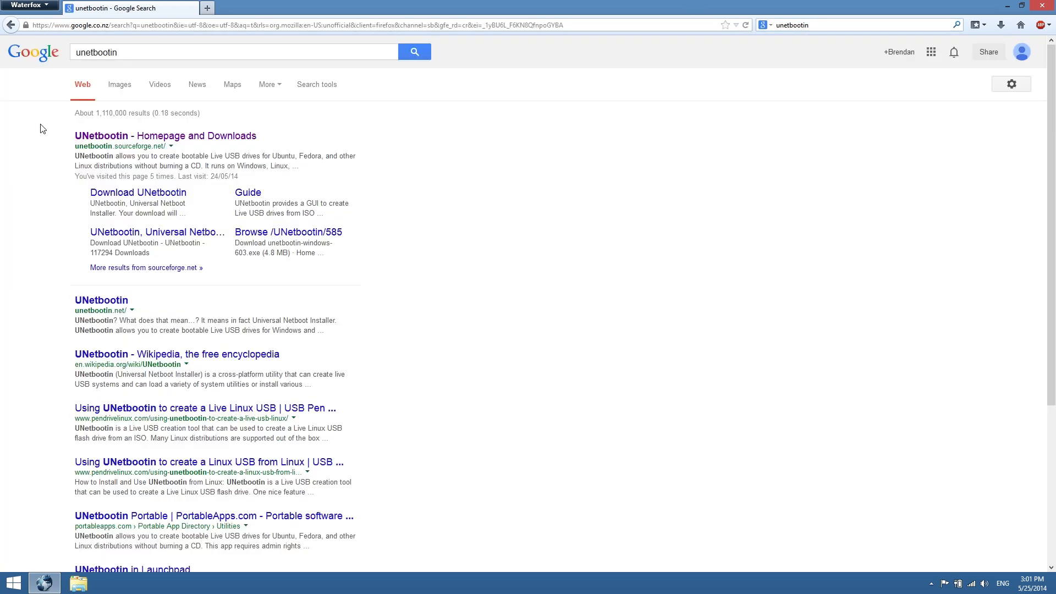
{"action": "left_click", "coordinate": [155, 138]}
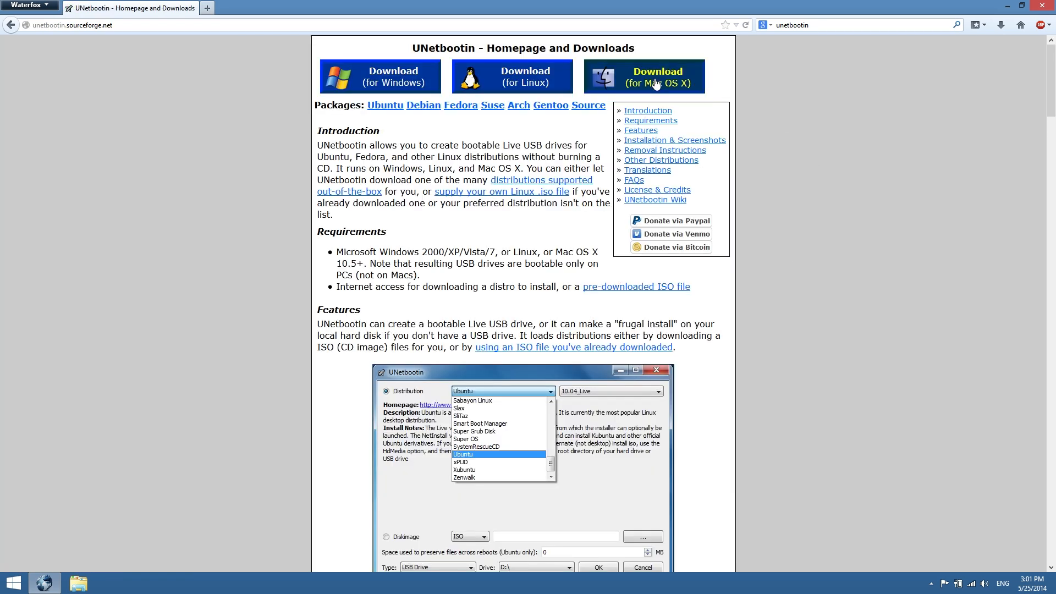
Download UNetbootin for Windows and close the browser
{"action": "left_click", "coordinate": [432, 88]}
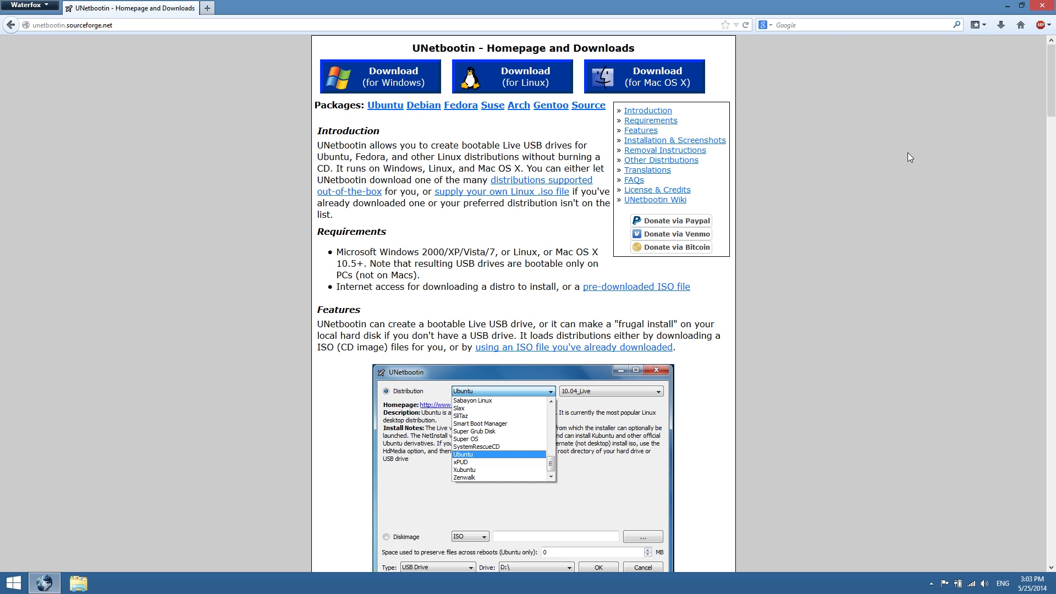
{"action": "left_click", "coordinate": [1050, 2]}
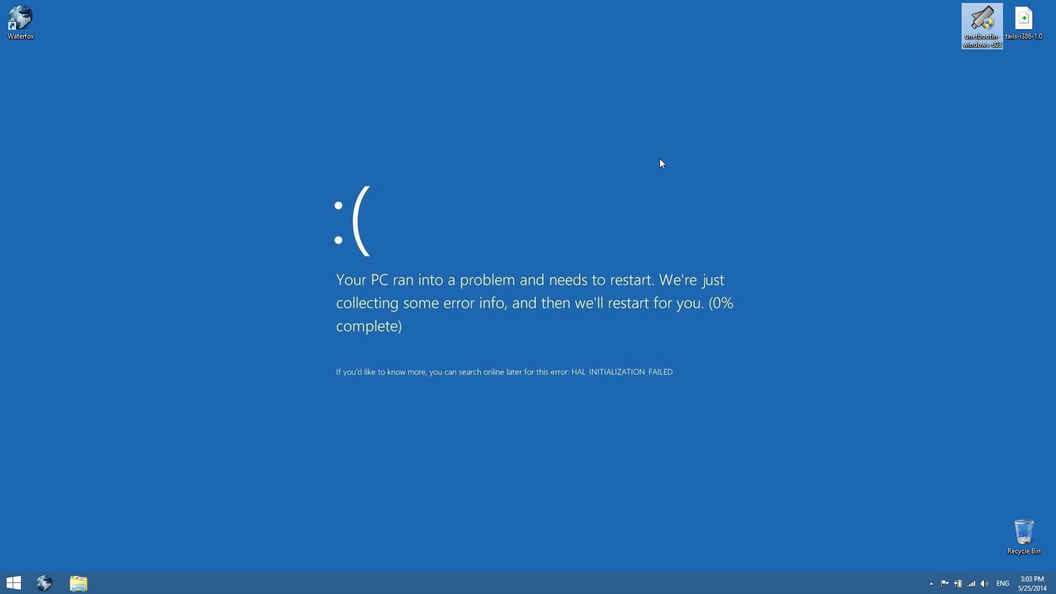
Quick-format the THIS (F:) USB drive with the FAT32 file system and close the format dialog
{"action": "key", "text": "super+e"}
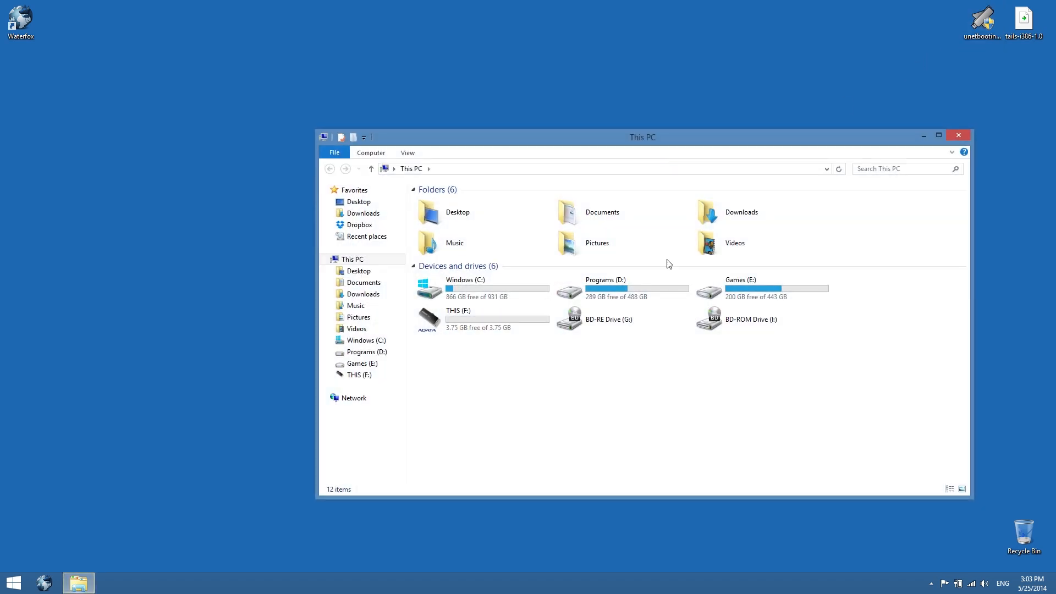
{"action": "left_click", "coordinate": [471, 329]}
{"action": "right_click", "coordinate": [471, 326]}
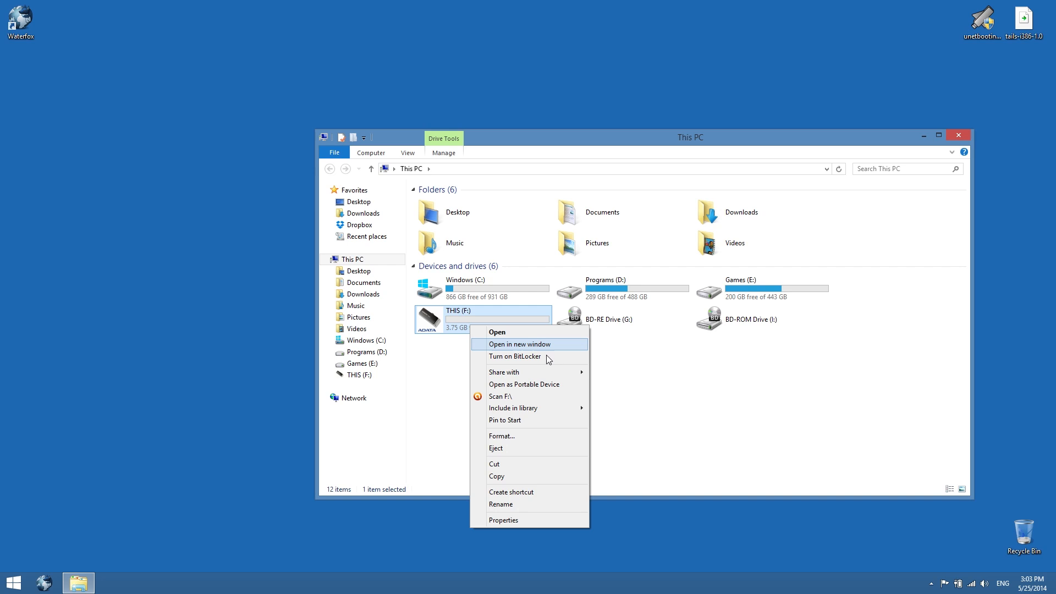
{"action": "left_click", "coordinate": [527, 436]}
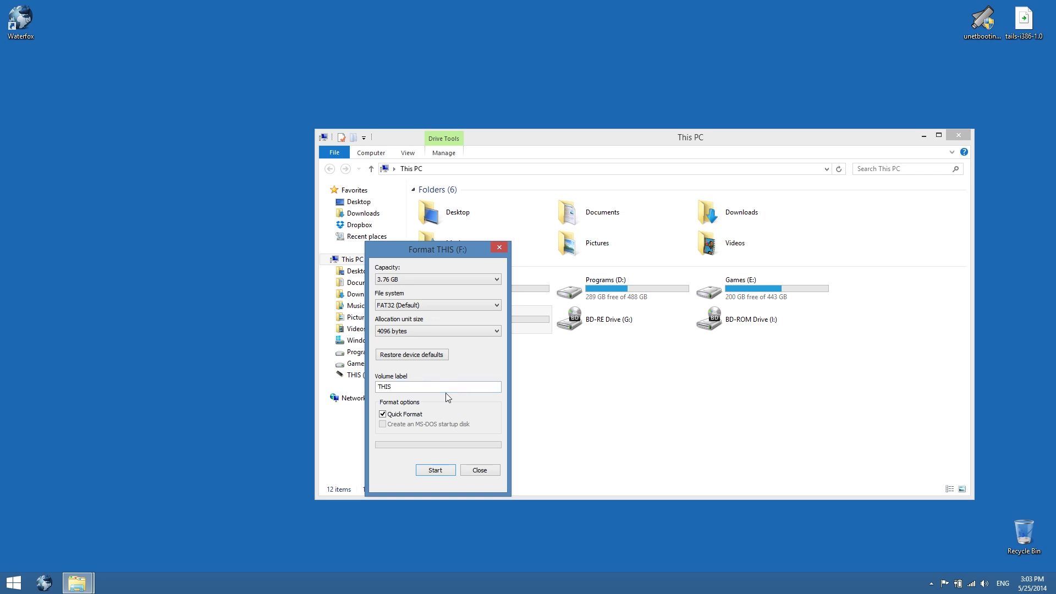
{"action": "left_click_drag", "start_coordinate": [431, 247], "coordinate": [245, 180]}
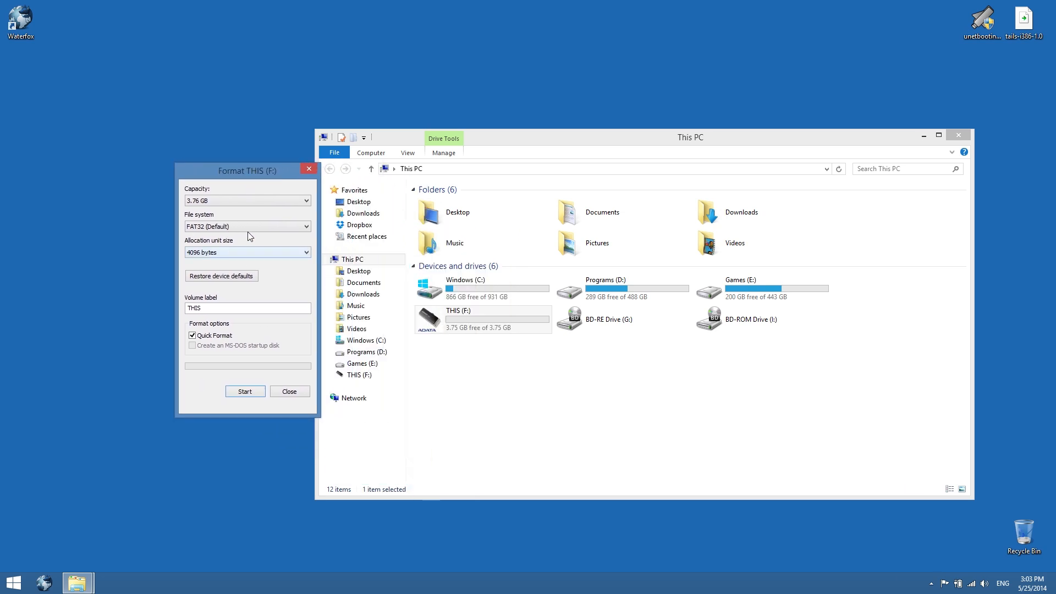
{"action": "left_click", "coordinate": [234, 226]}
{"action": "left_click", "coordinate": [225, 235]}
{"action": "left_click", "coordinate": [251, 392]}
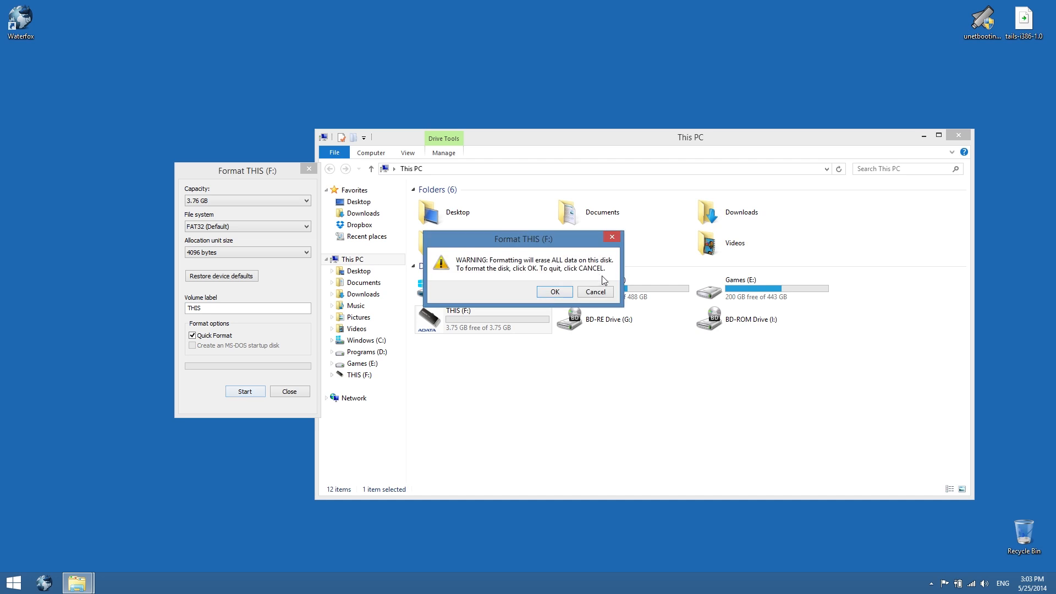
{"action": "left_click", "coordinate": [555, 292]}
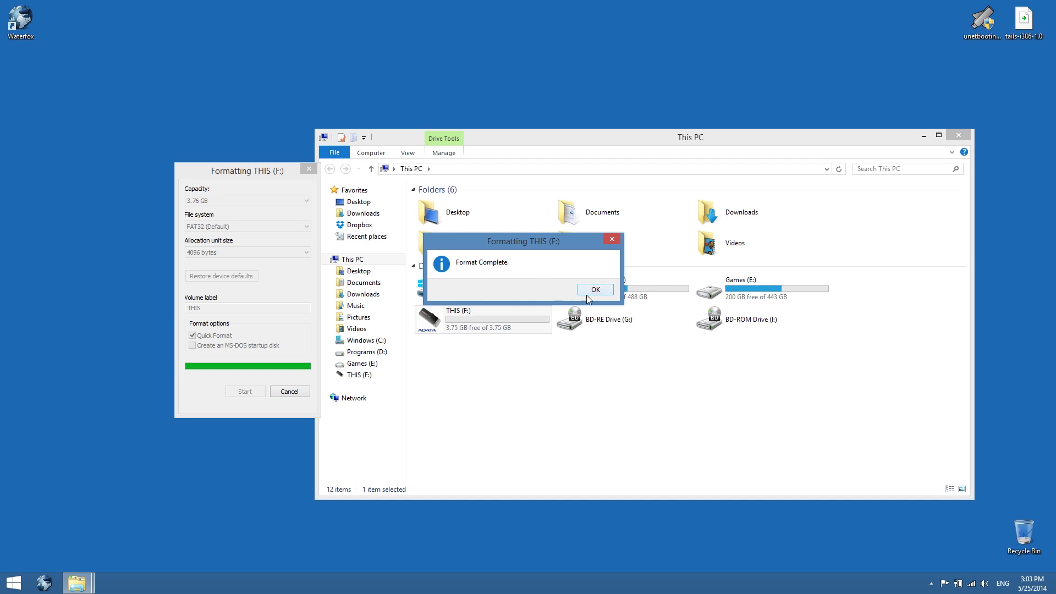
{"action": "left_click_drag", "start_coordinate": [557, 243], "coordinate": [523, 252]}
{"action": "left_click", "coordinate": [559, 299]}
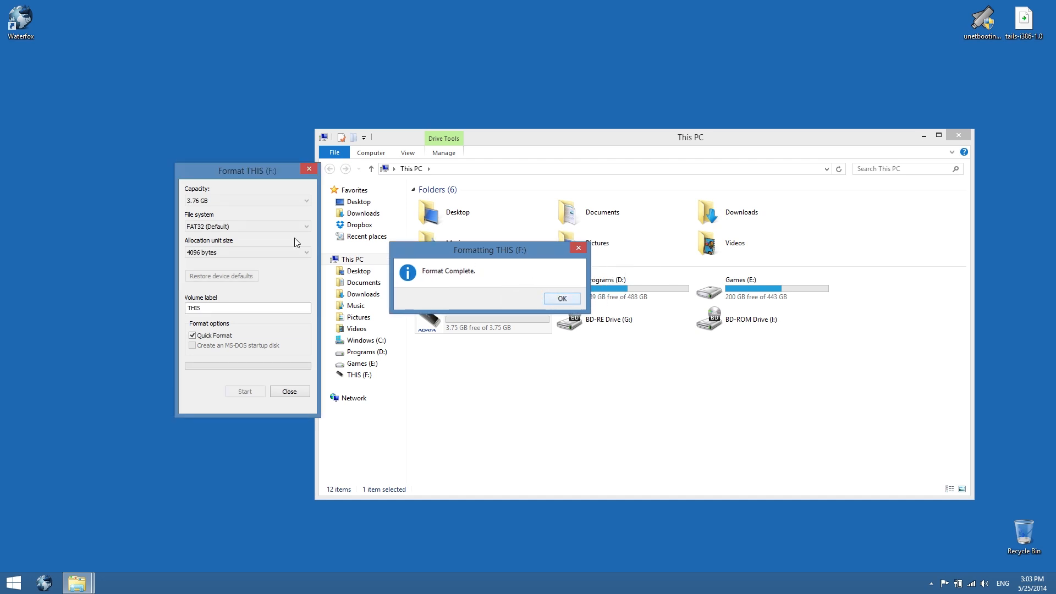
{"action": "left_click", "coordinate": [309, 170]}
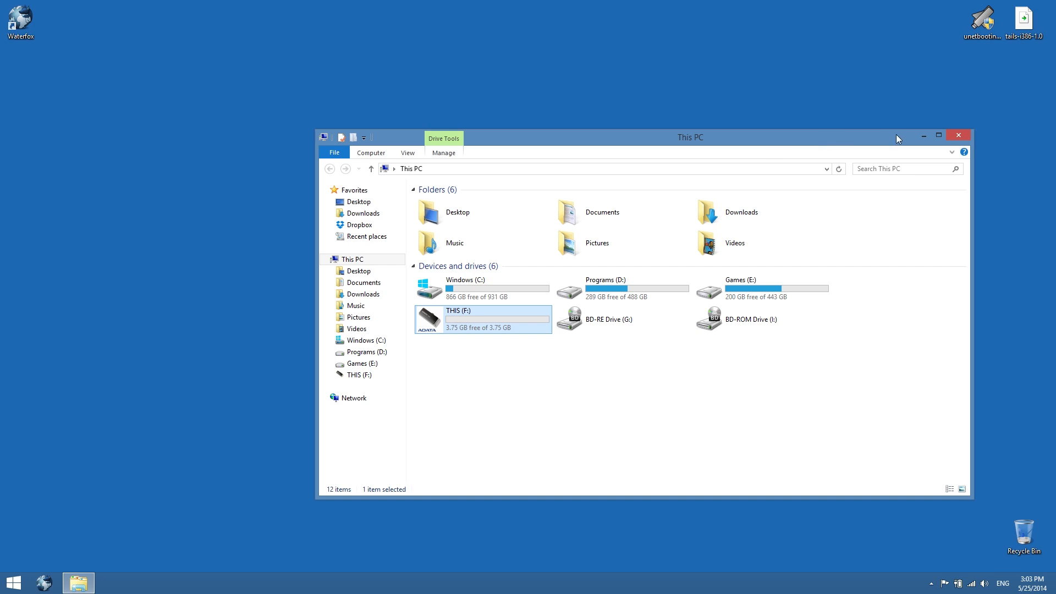
Launch UNetbootin, choose the Diskimage option and load the tails-i386-1.0 ISO from the Desktop
{"action": "double_click", "coordinate": [983, 20]}
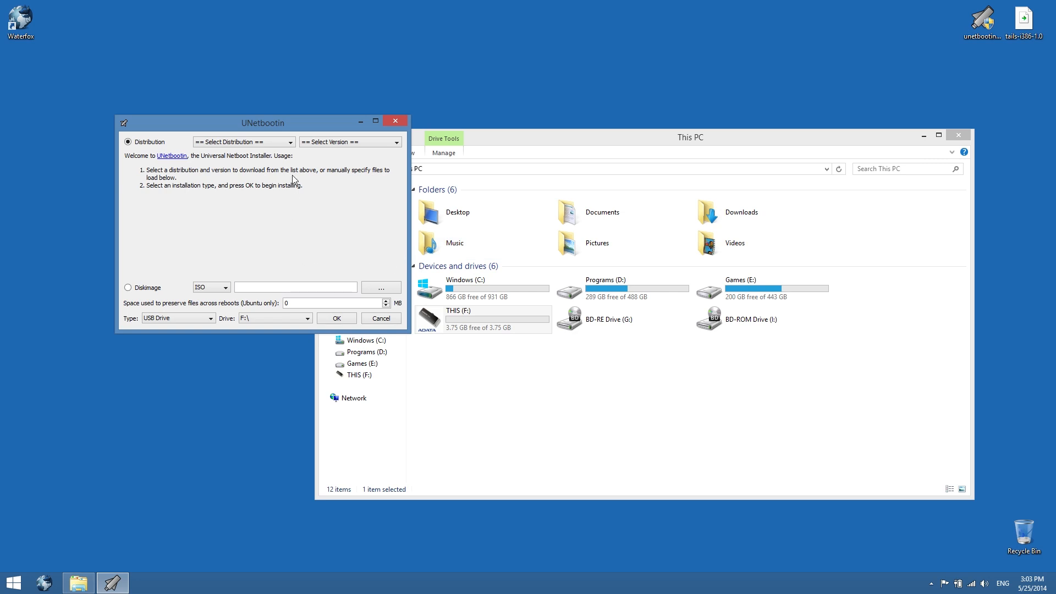
{"action": "left_click_drag", "start_coordinate": [269, 120], "coordinate": [424, 139]}
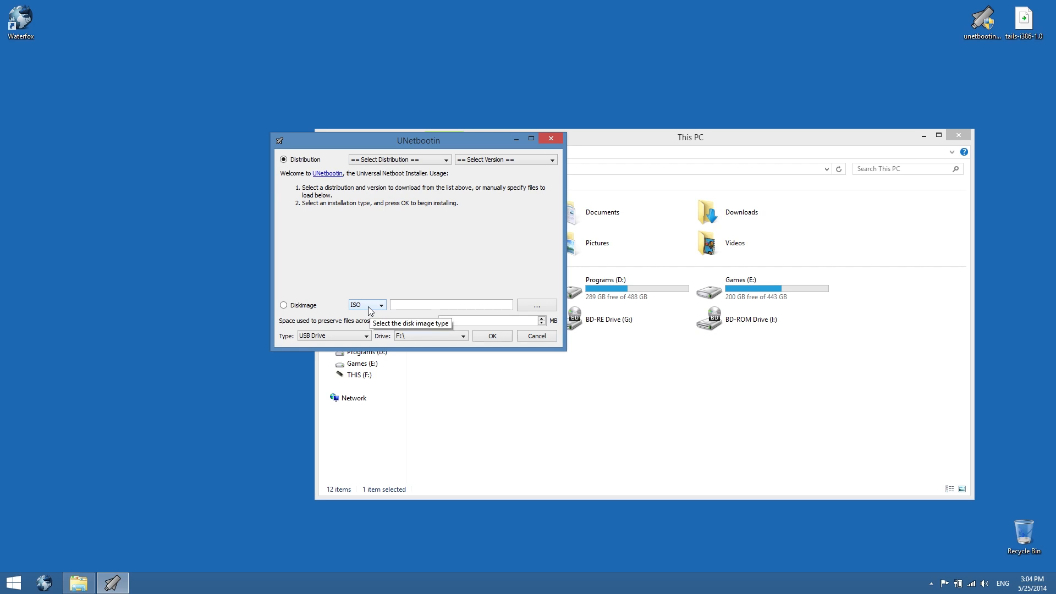
{"action": "left_click", "coordinate": [284, 307]}
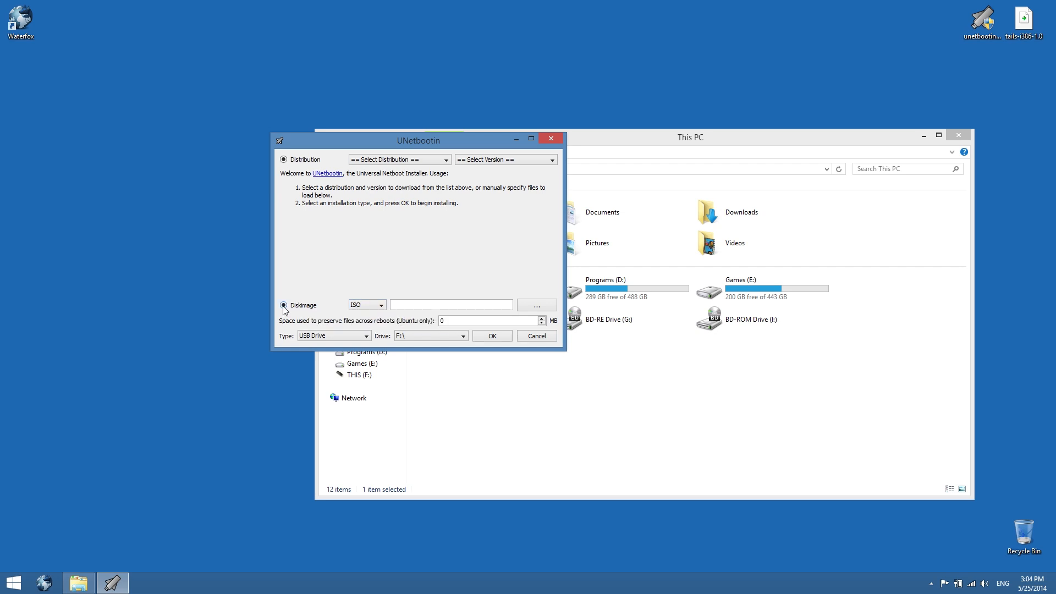
{"action": "left_click", "coordinate": [527, 307]}
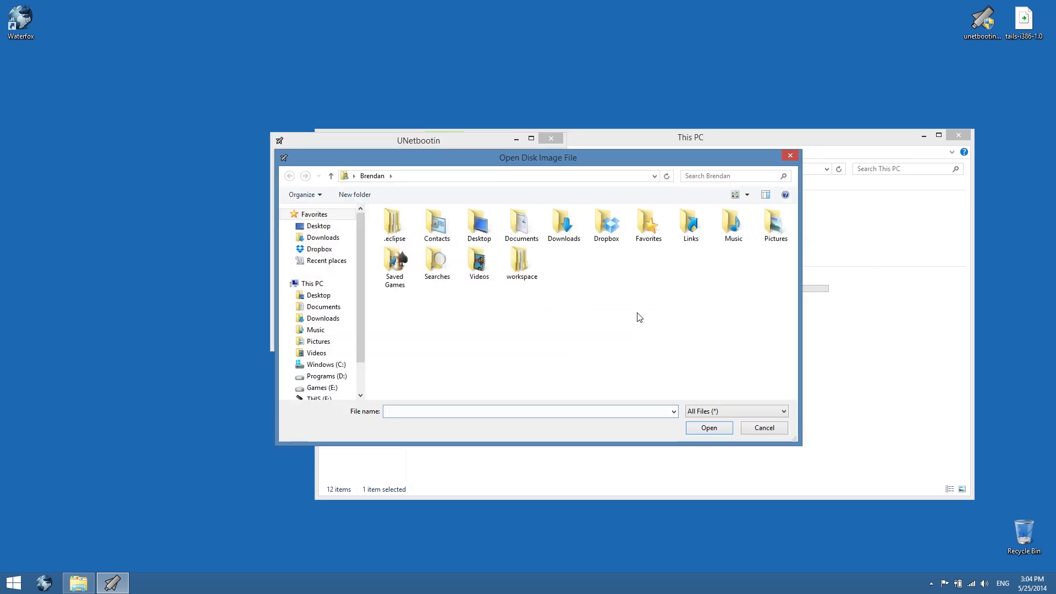
{"action": "left_click", "coordinate": [477, 230]}
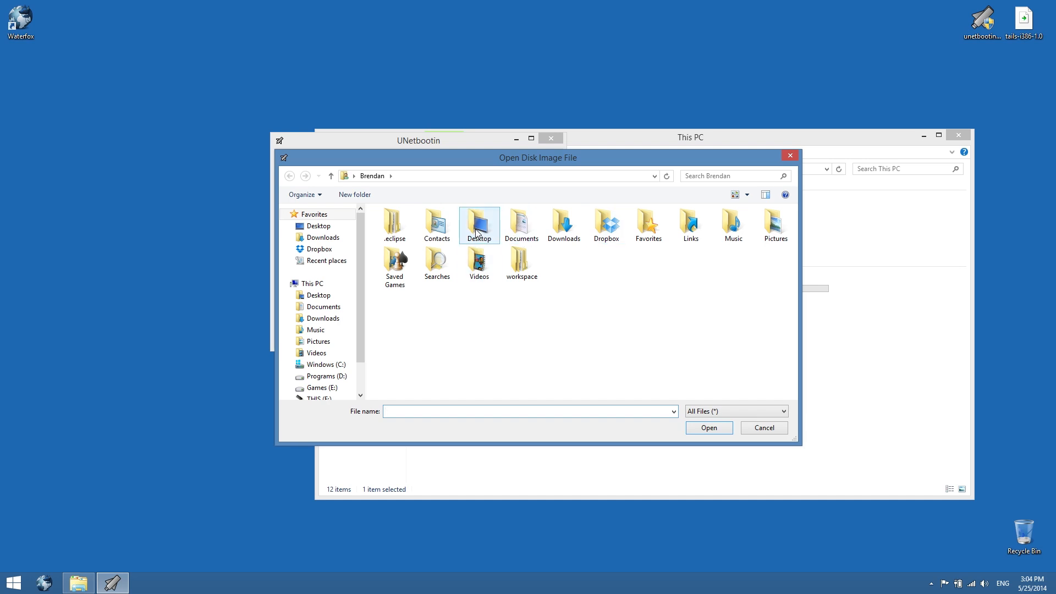
{"action": "double_click", "coordinate": [477, 230]}
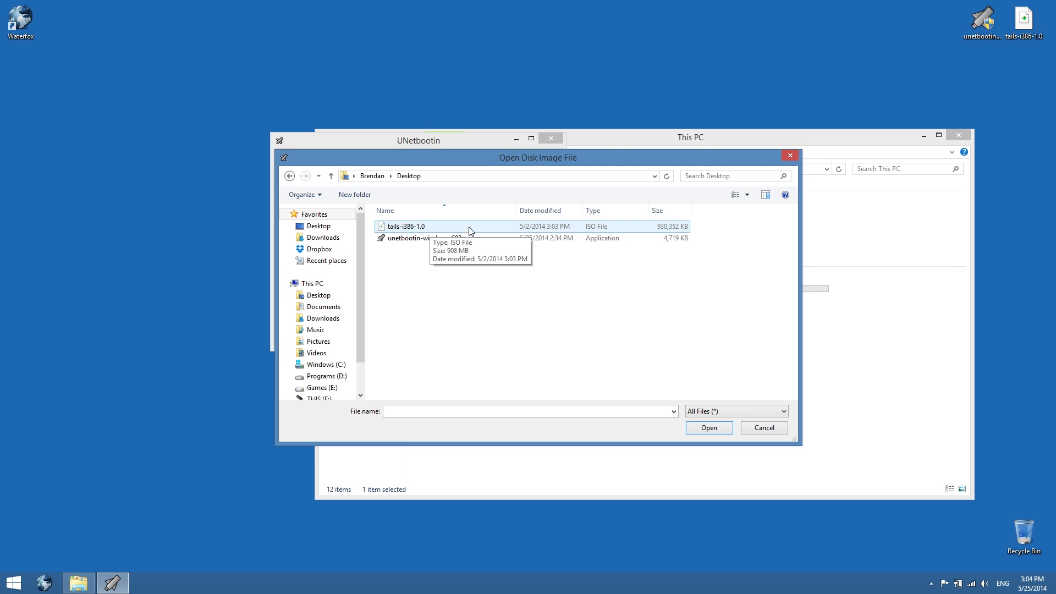
{"action": "double_click", "coordinate": [454, 230]}
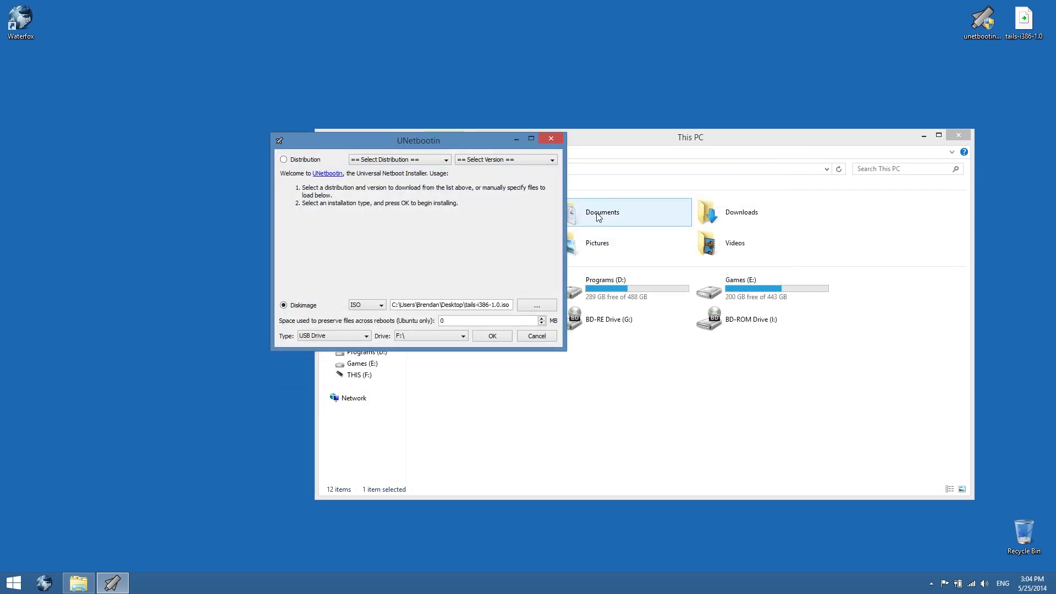
Set the target drive to F:\ with type USB Drive and start writing the image
{"action": "left_click_drag", "start_coordinate": [457, 148], "coordinate": [471, 99]}
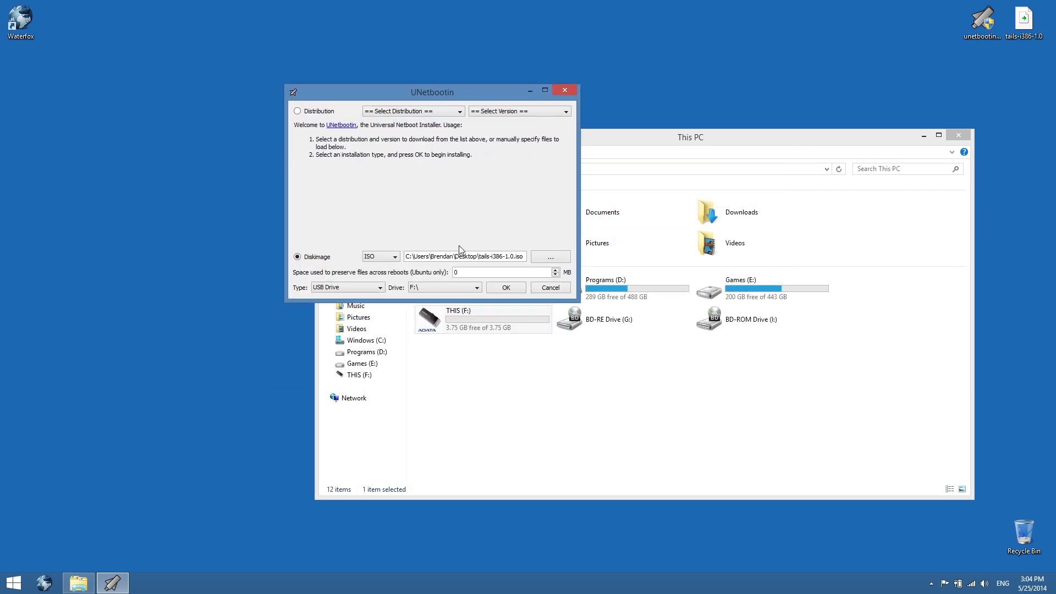
{"action": "left_click", "coordinate": [417, 288]}
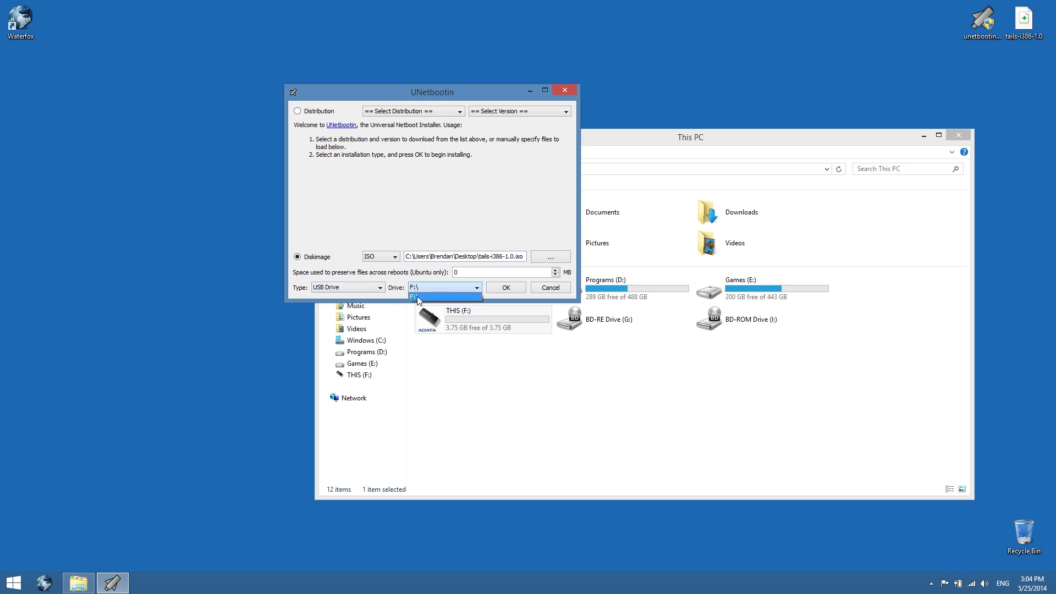
{"action": "left_click", "coordinate": [417, 297]}
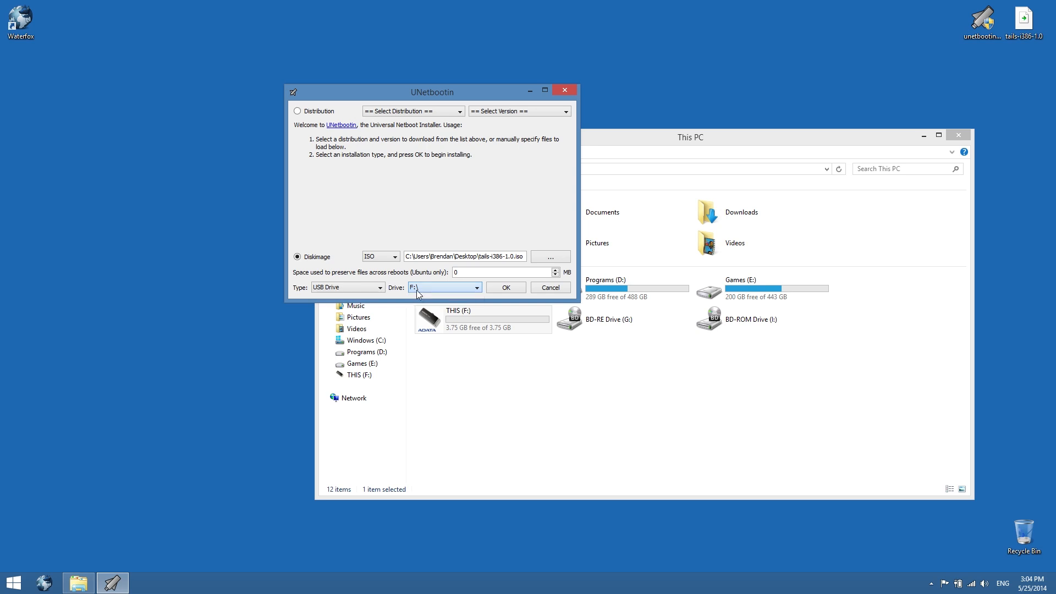
{"action": "left_click", "coordinate": [505, 288]}
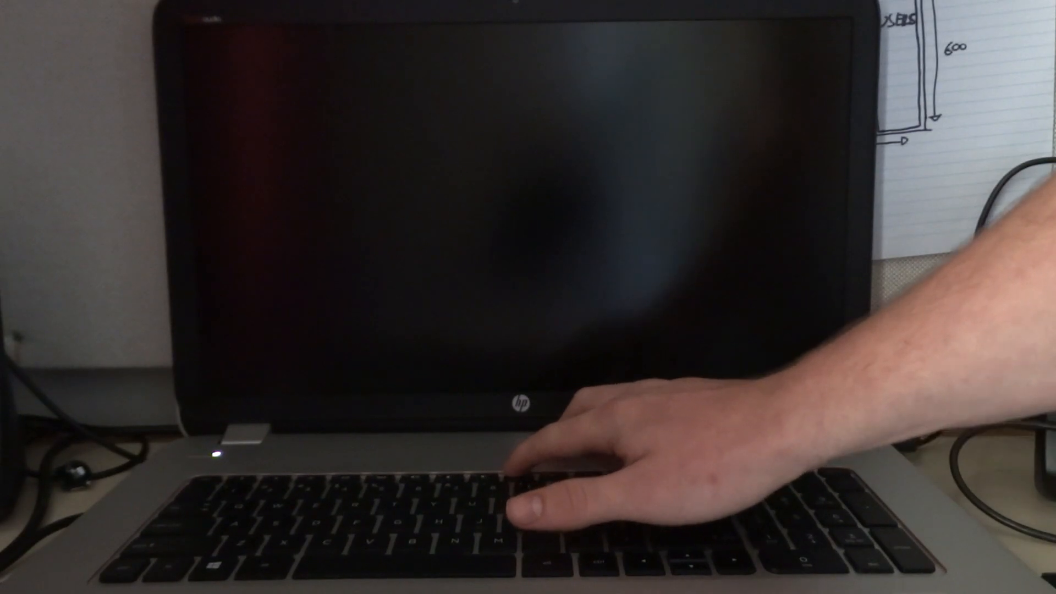
Open the laptop's boot manager and boot from the USB Hard Drive - ADATA USB Flash Drive entry
{"action": "key", "text": "F9"}
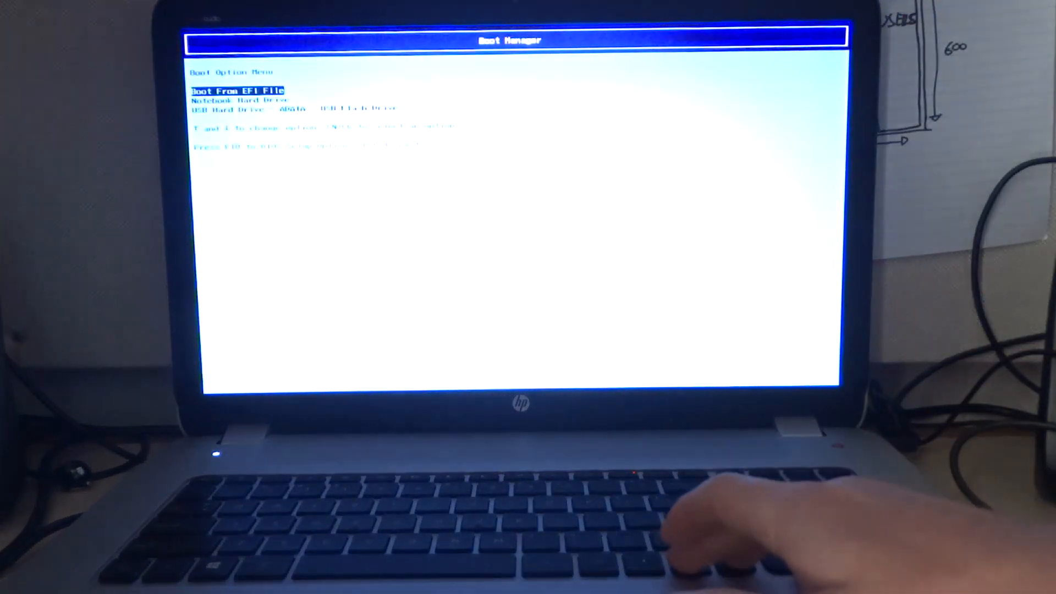
{"action": "key", "text": "Down"}
{"action": "key", "text": "Down"}
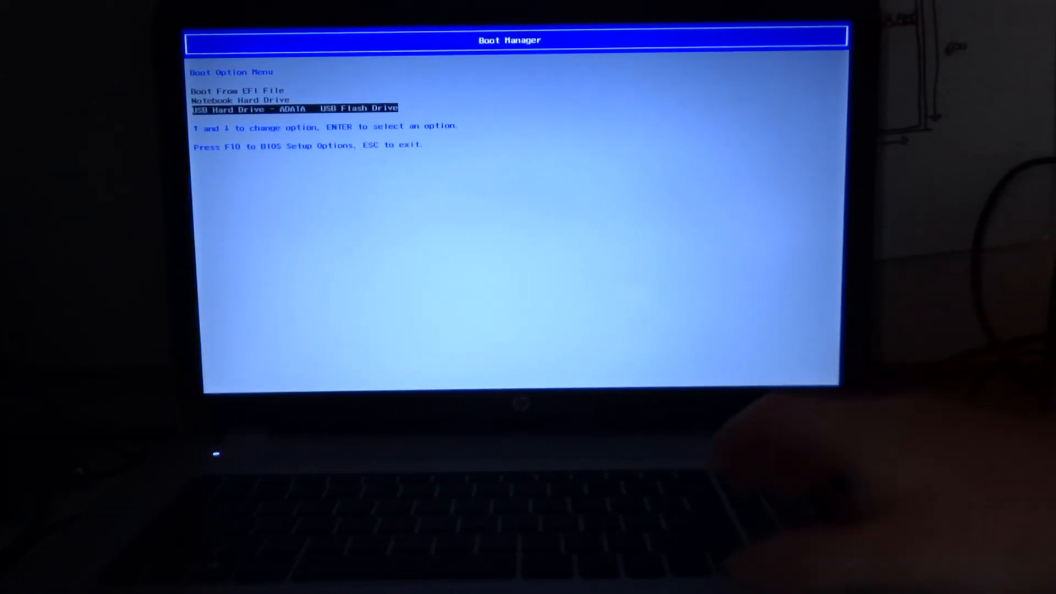
{"action": "key", "text": "Return"}
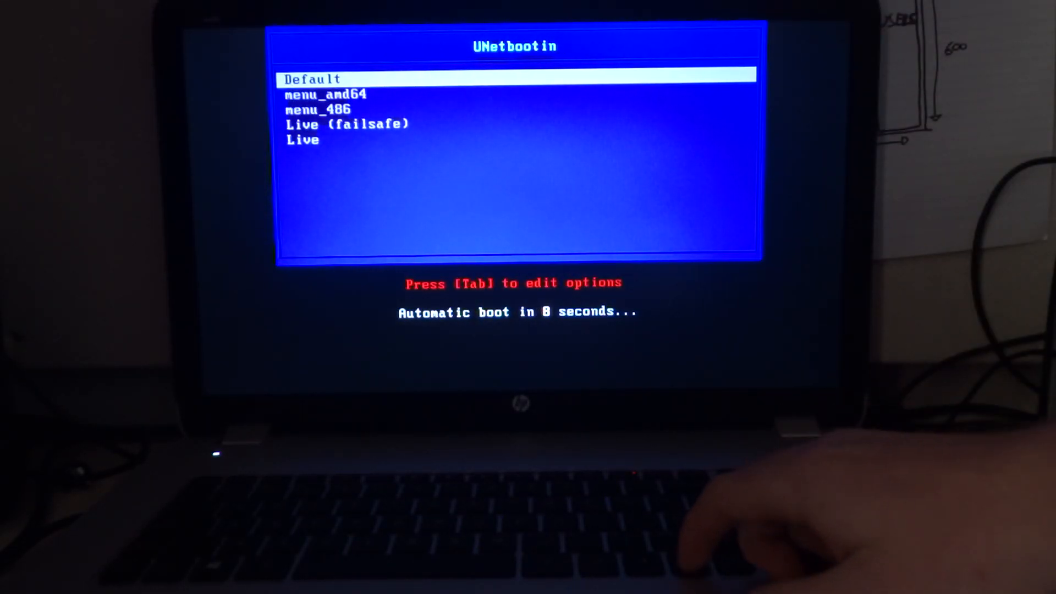
Select the Live entry in the UNetbootin boot menu and start it
{"action": "key", "text": "Down"}
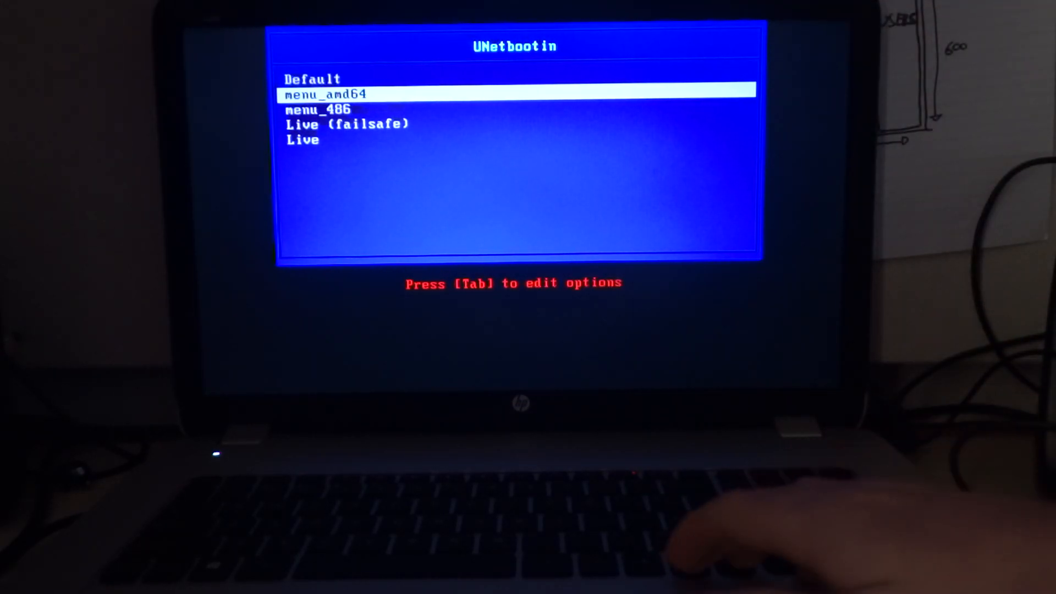
{"action": "key", "text": "Down"}
{"action": "key", "text": "Down"}
{"action": "key", "text": "Down"}
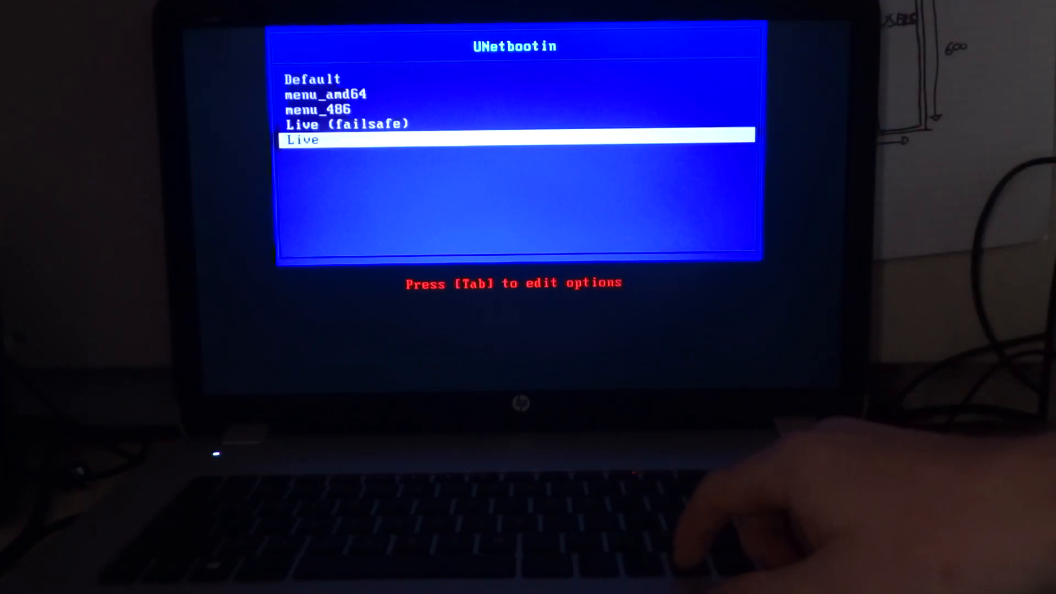
{"action": "key", "text": "Return"}
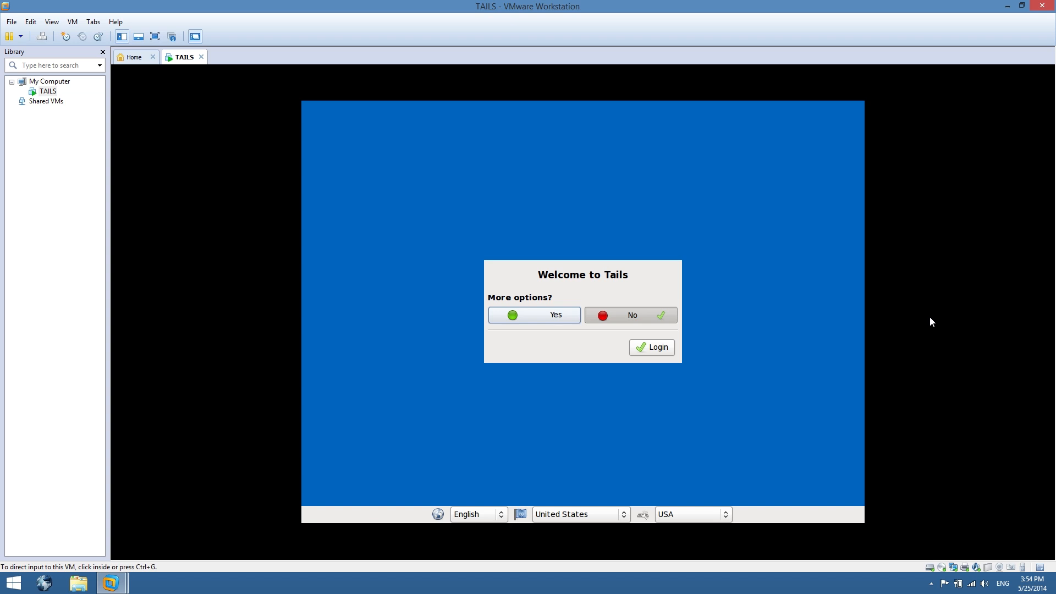
Choose more options at the Tails welcome screen and log in with the default administration, camouflage and network settings
{"action": "left_click", "coordinate": [964, 282]}
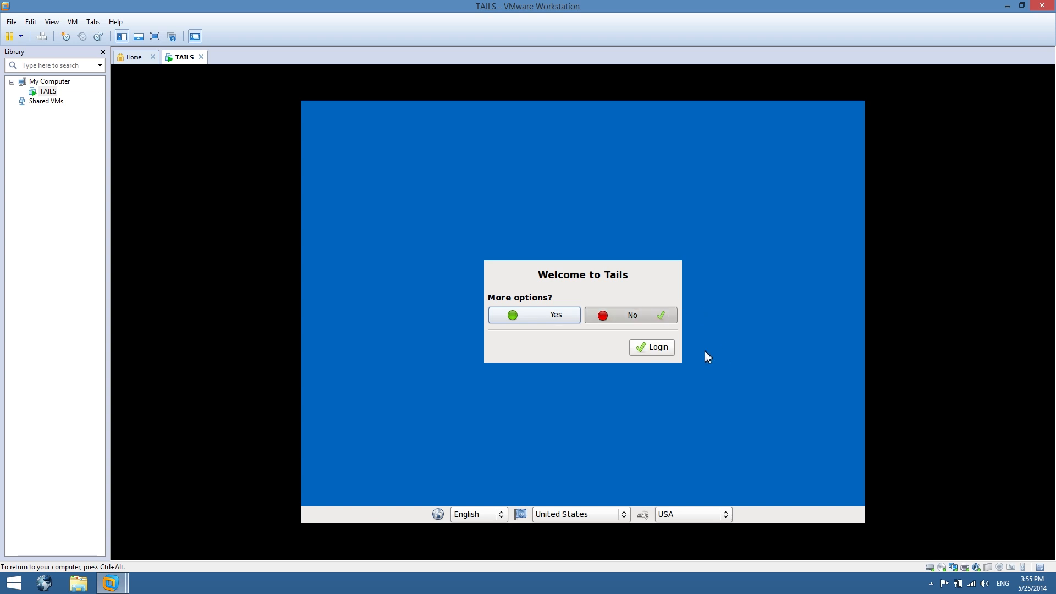
{"action": "left_click", "coordinate": [556, 318]}
{"action": "left_click", "coordinate": [650, 347]}
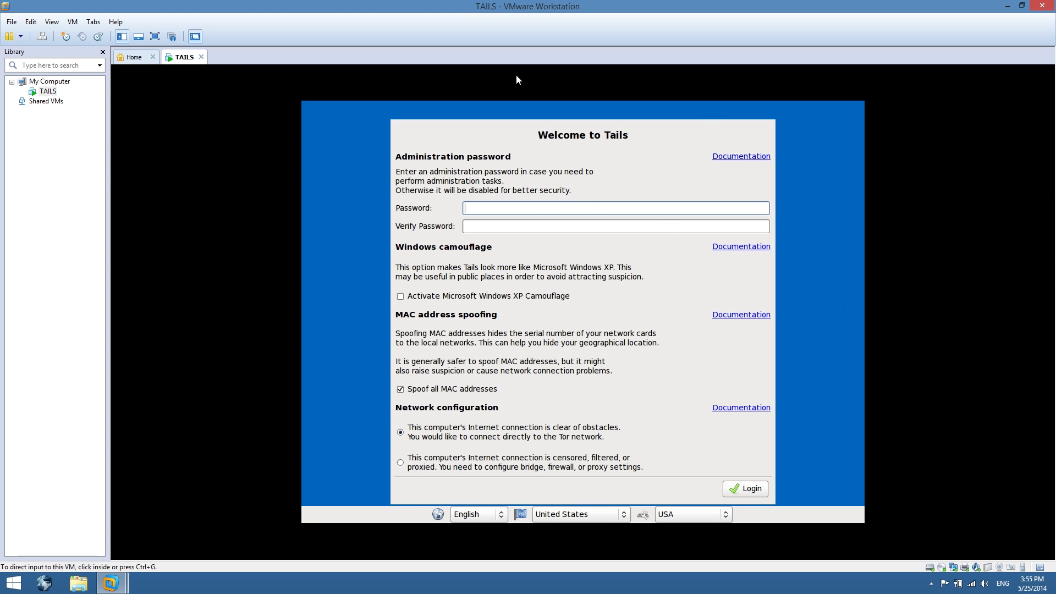
{"action": "left_click", "coordinate": [743, 491]}
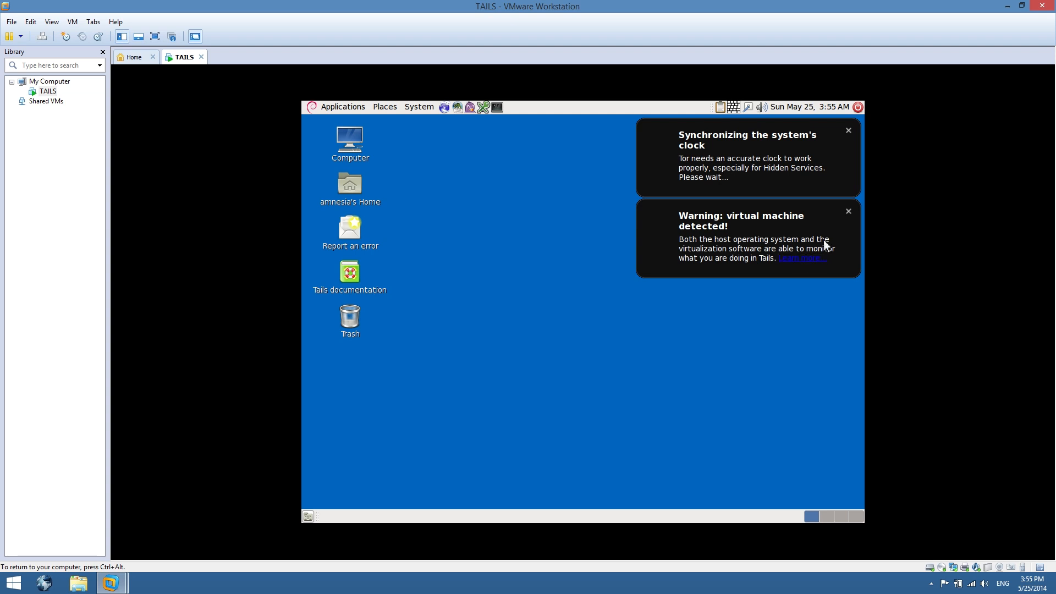
Dismiss the startup notifications and inspect the wired network connection menu
{"action": "left_click", "coordinate": [849, 212]}
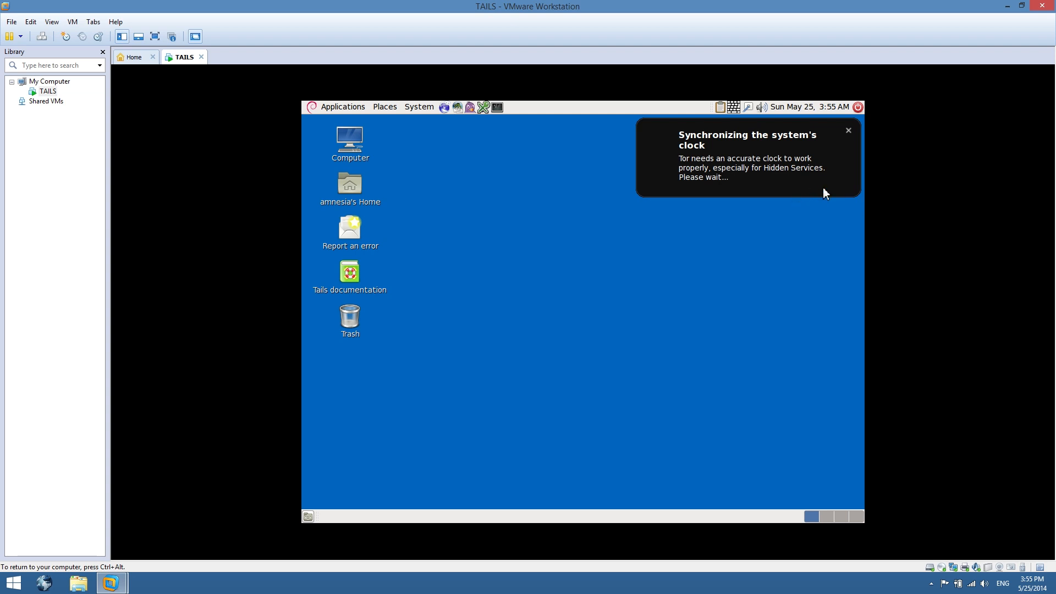
{"action": "left_click", "coordinate": [849, 132]}
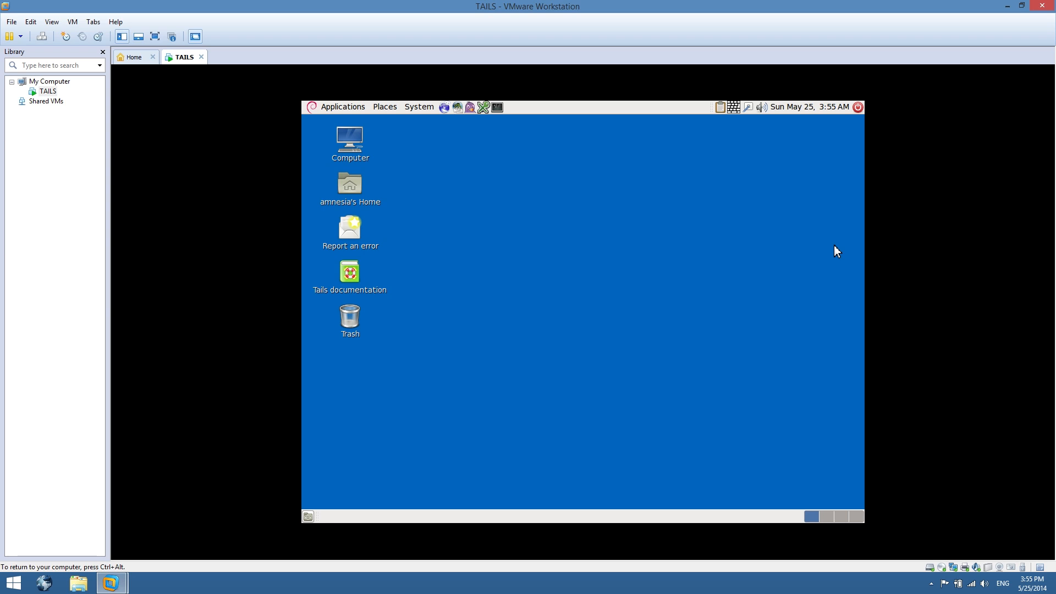
{"action": "left_click", "coordinate": [751, 110]}
{"action": "left_click", "coordinate": [751, 113]}
{"action": "left_click", "coordinate": [749, 110]}
{"action": "left_click", "coordinate": [751, 110]}
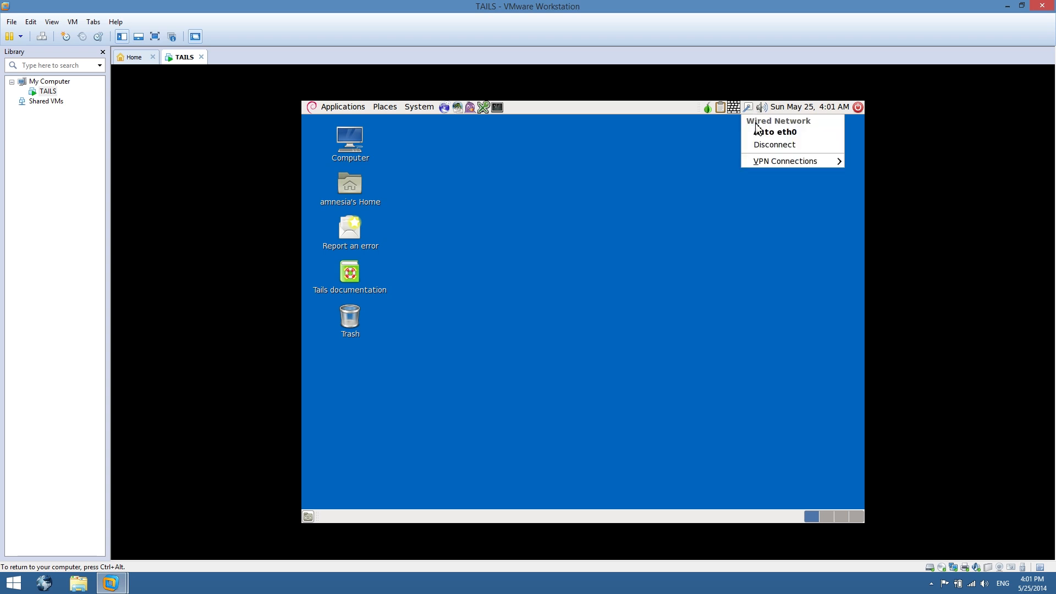
{"action": "left_click", "coordinate": [741, 177]}
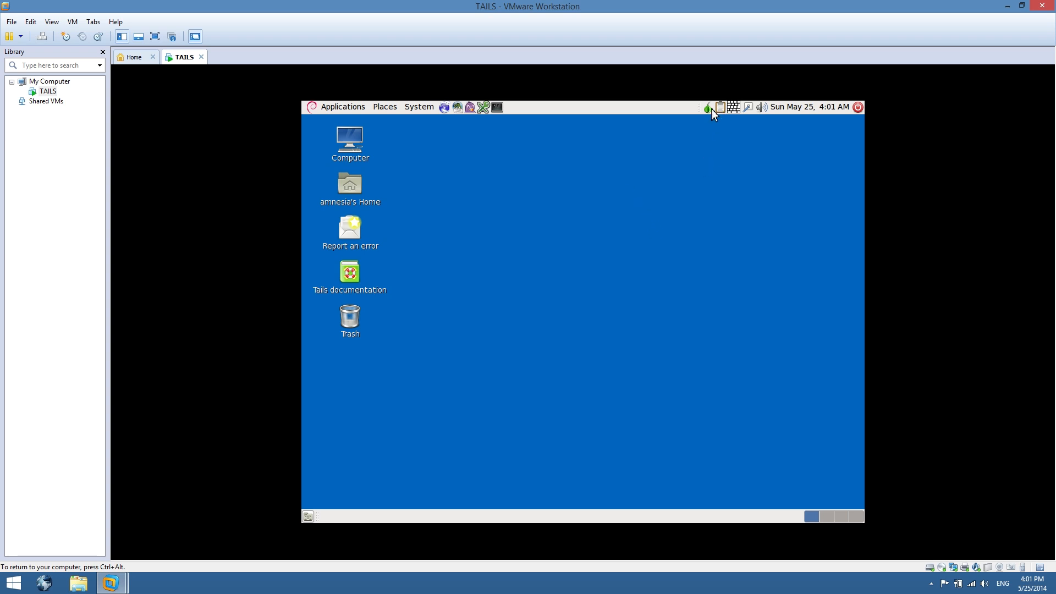
Launch the Iceweasel web browser from the Internet applications and open the Tor check page
{"action": "mouse_move", "coordinate": [711, 110]}
{"action": "left_click", "coordinate": [340, 108]}
{"action": "mouse_move", "coordinate": [341, 159]}
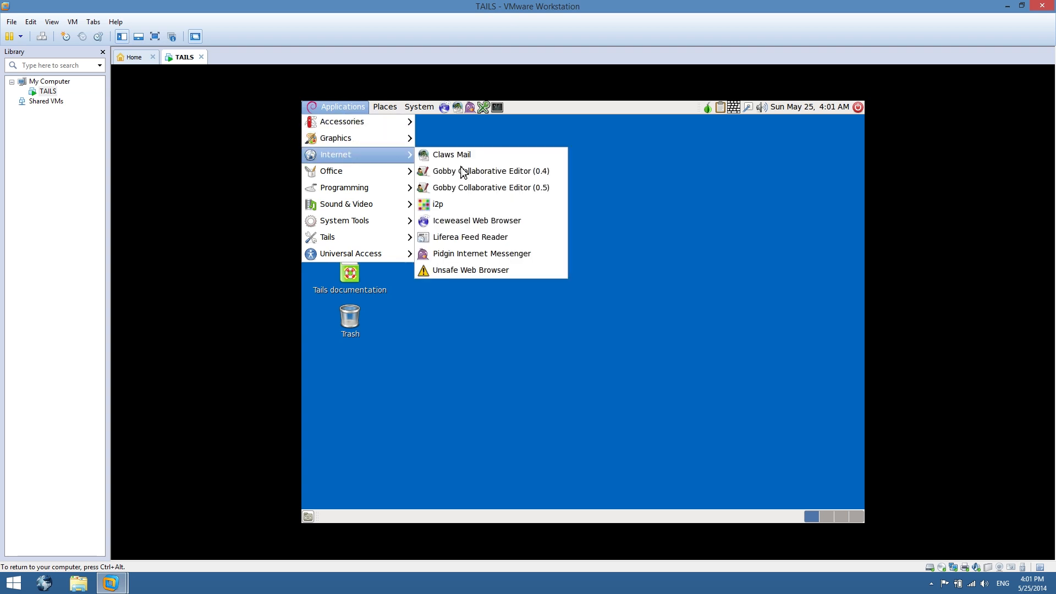
{"action": "left_click", "coordinate": [475, 222]}
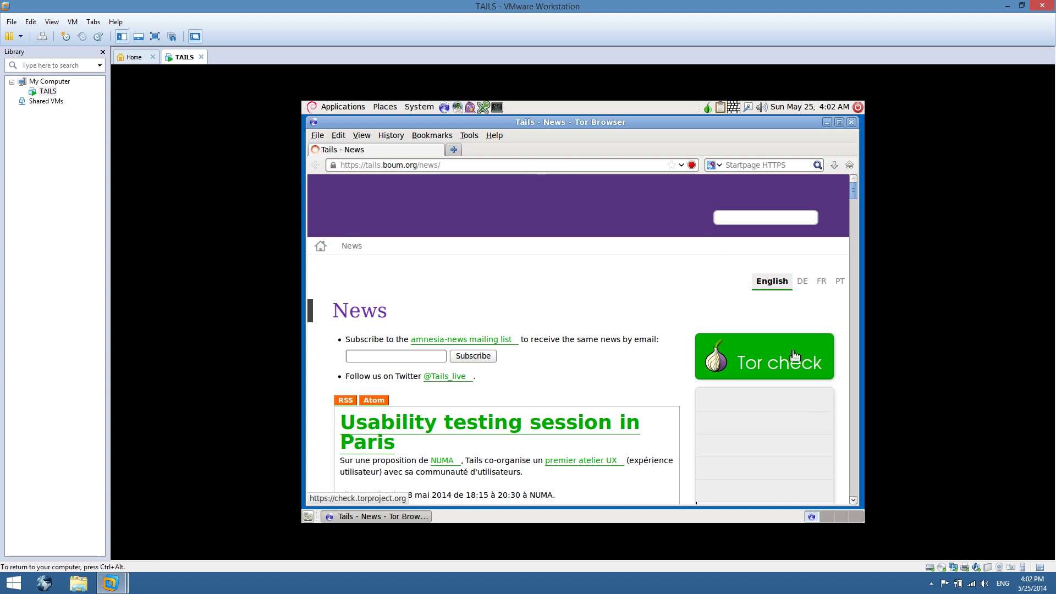
{"action": "left_click", "coordinate": [795, 355]}
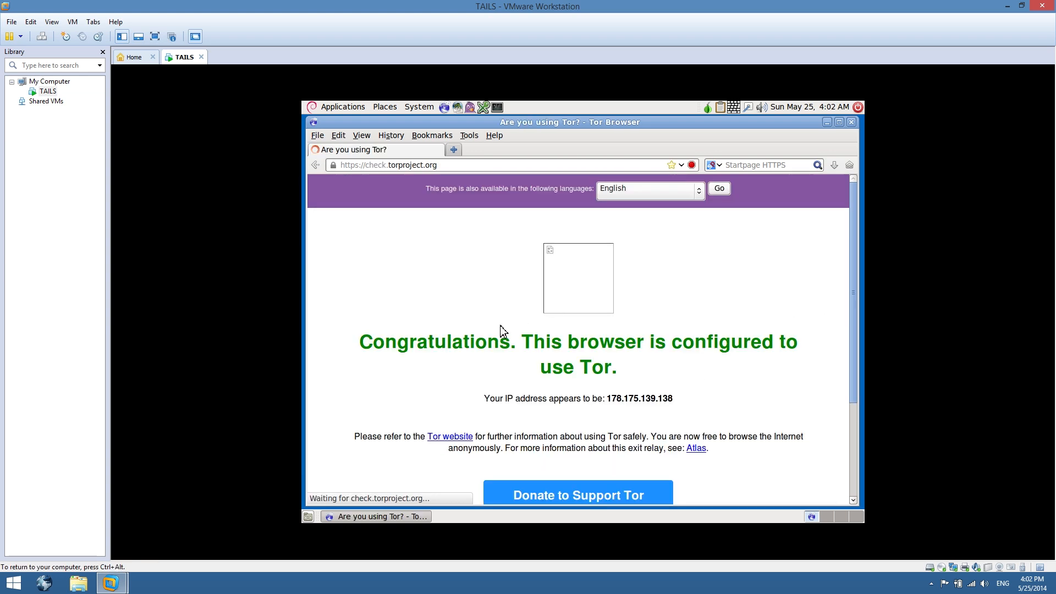
{"action": "scroll", "coordinate": [500, 325], "scroll_direction": "down", "scroll_amount": 1}
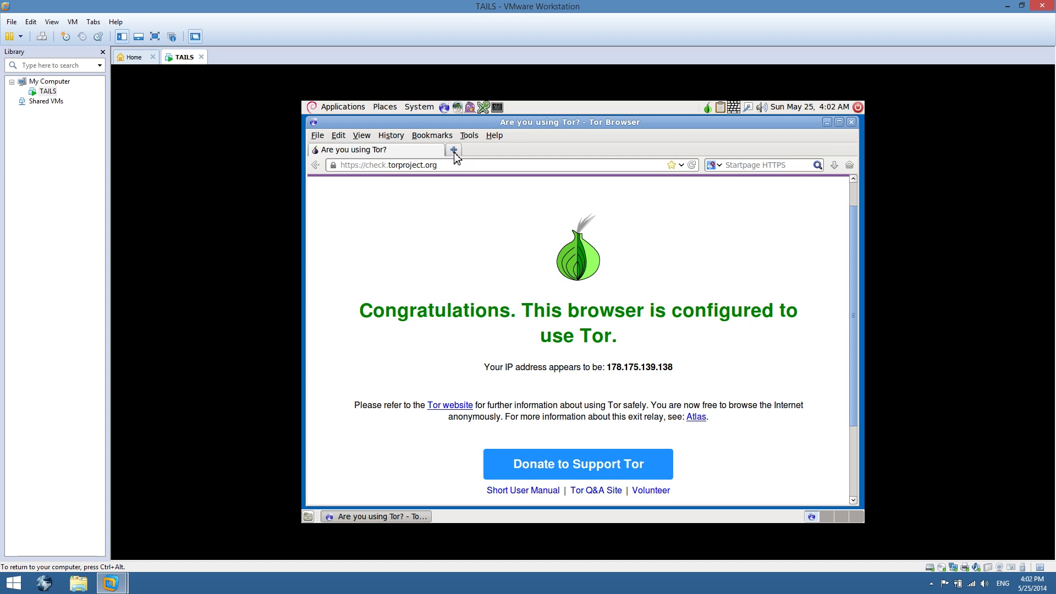
Go to deepweb.to in the browser and open The Hidden Wiki link listed there
{"action": "left_click", "coordinate": [450, 170]}
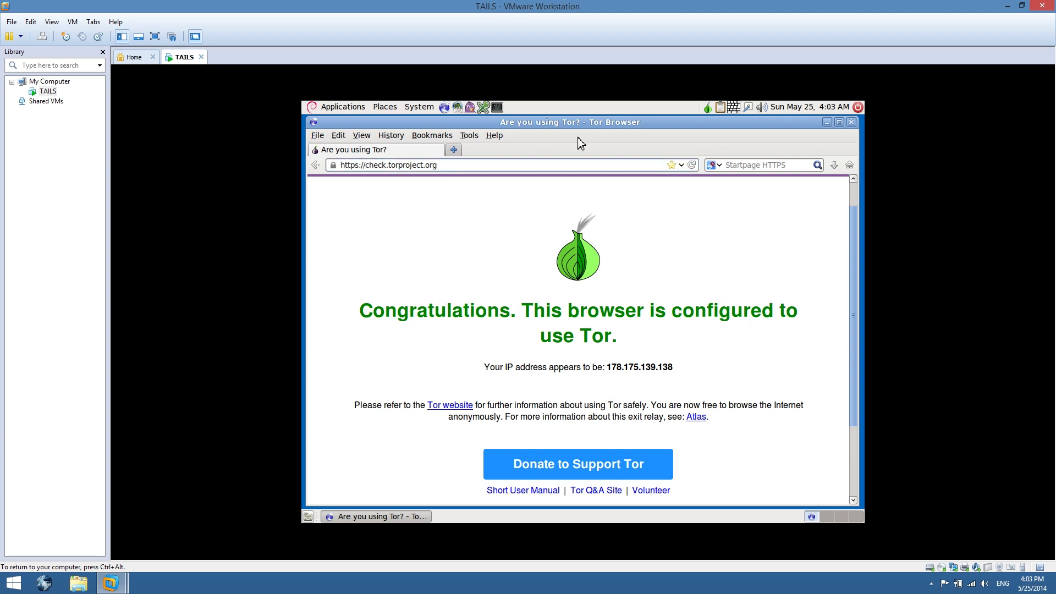
{"action": "key", "text": "ctrl+a"}
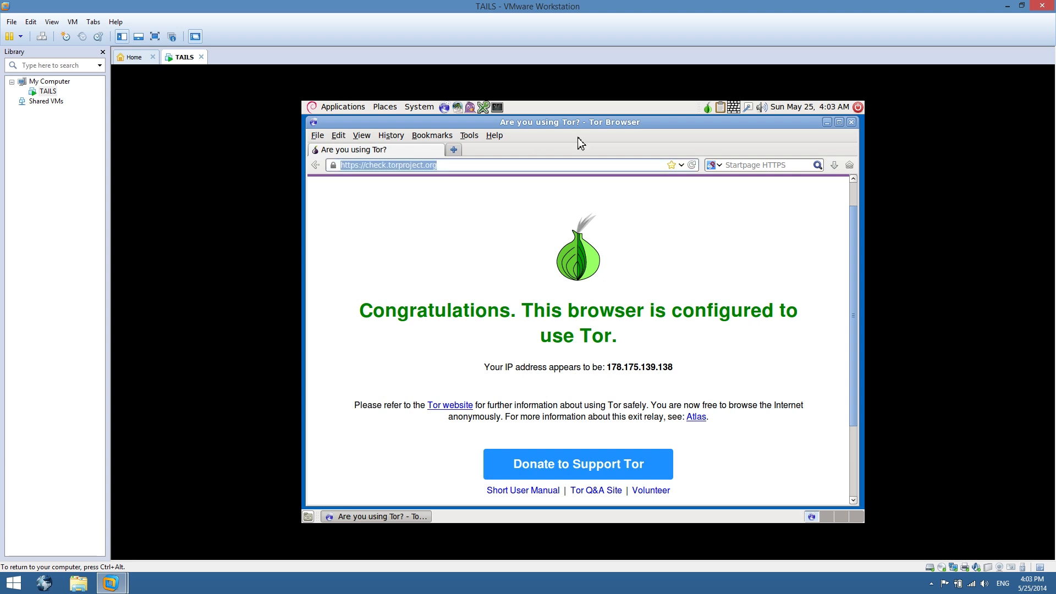
{"action": "type", "text": "deepb"}
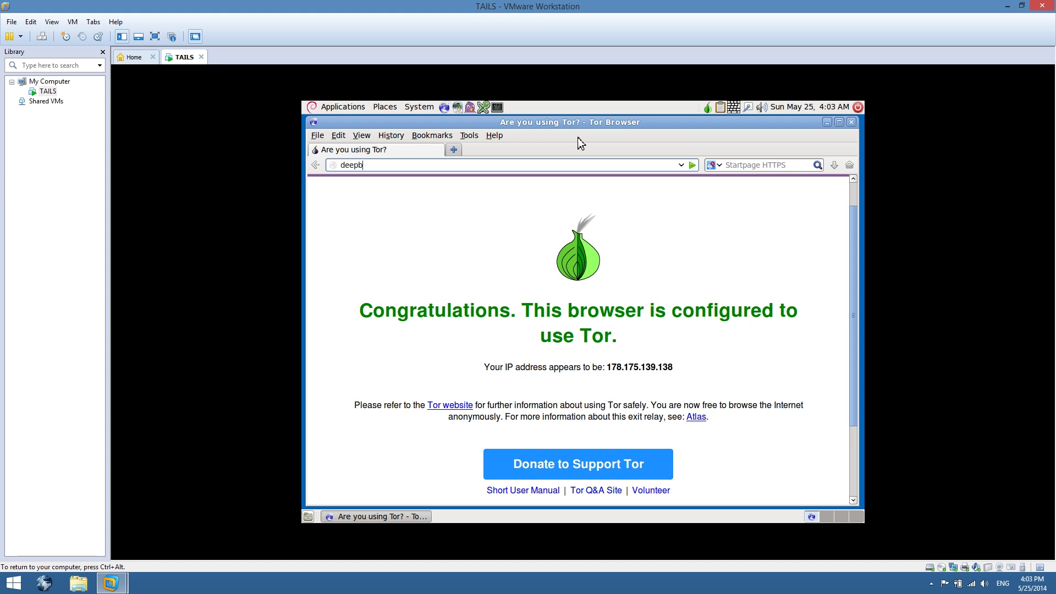
{"action": "key", "text": "BackSpace"}
{"action": "type", "text": "web.to"}
{"action": "key", "text": "Return"}
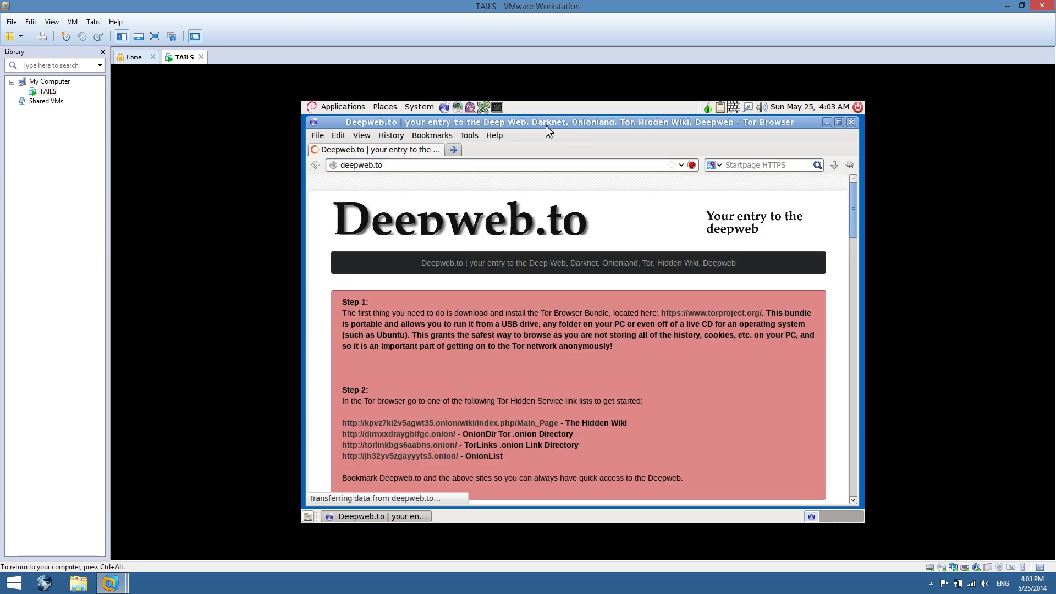
{"action": "scroll", "coordinate": [506, 320], "scroll_direction": "down", "scroll_amount": 12}
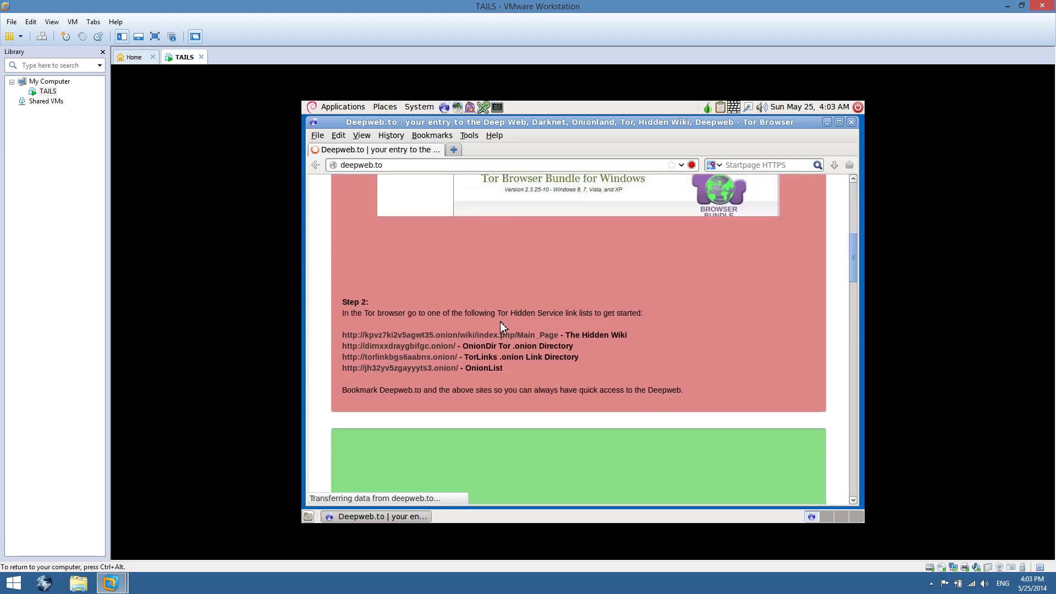
{"action": "left_click", "coordinate": [537, 273]}
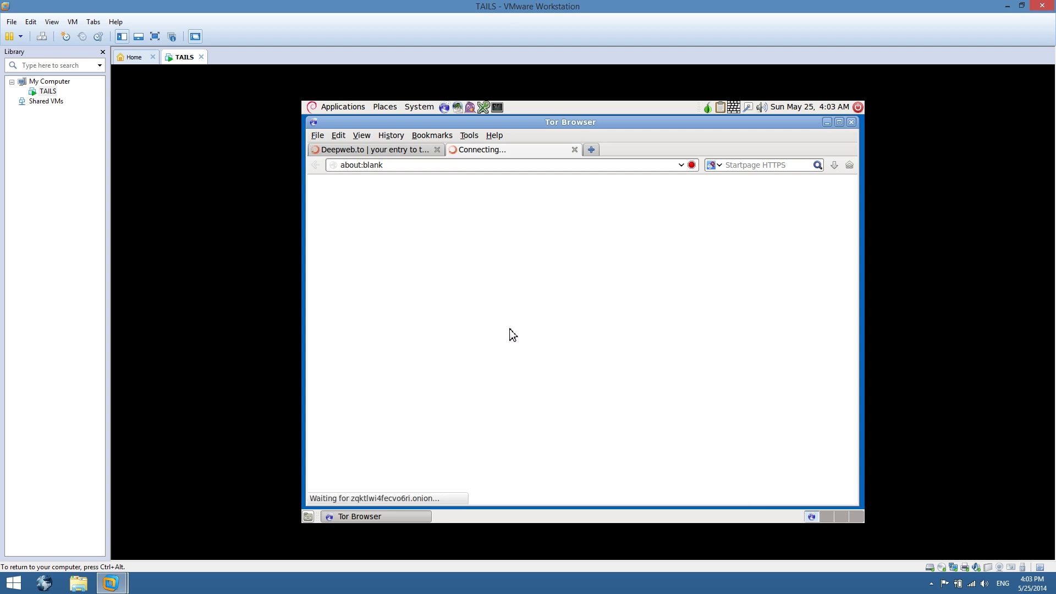
Scroll through The Hidden Wiki main page to browse its link categories
{"action": "scroll", "coordinate": [663, 356], "scroll_direction": "down", "scroll_amount": 5}
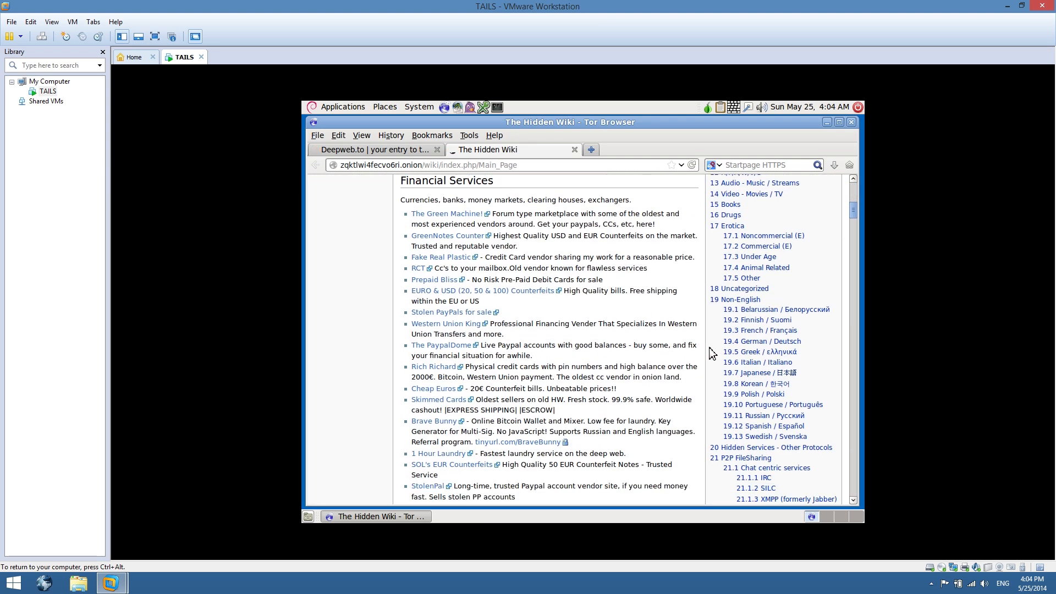
{"action": "scroll", "coordinate": [588, 355], "scroll_direction": "down", "scroll_amount": 8}
{"action": "scroll", "coordinate": [627, 341], "scroll_direction": "down", "scroll_amount": 9}
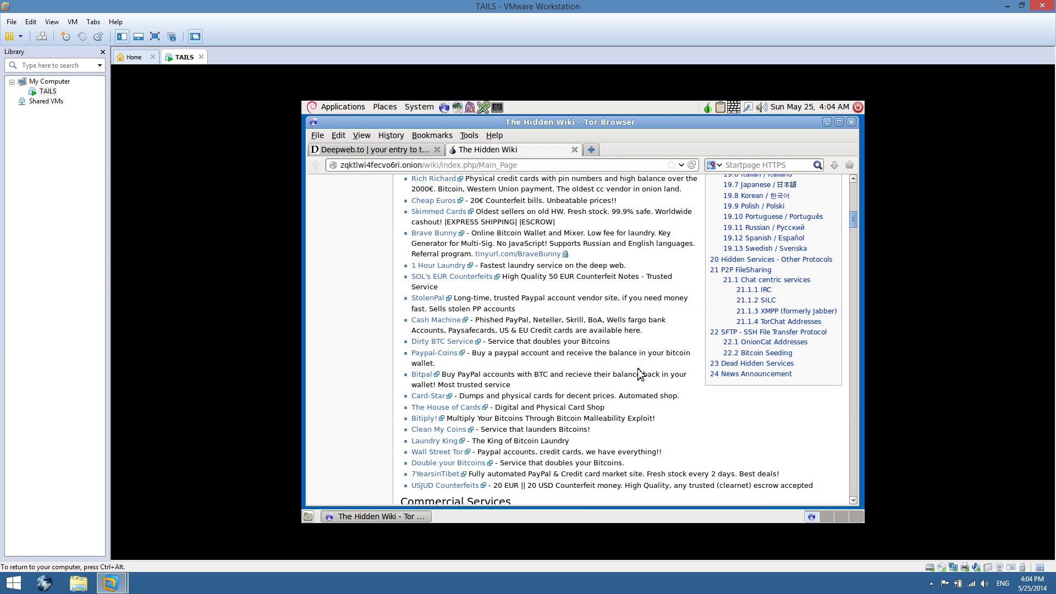
{"action": "scroll", "coordinate": [640, 374], "scroll_direction": "down", "scroll_amount": 6}
{"action": "scroll", "coordinate": [660, 367], "scroll_direction": "up", "scroll_amount": 8}
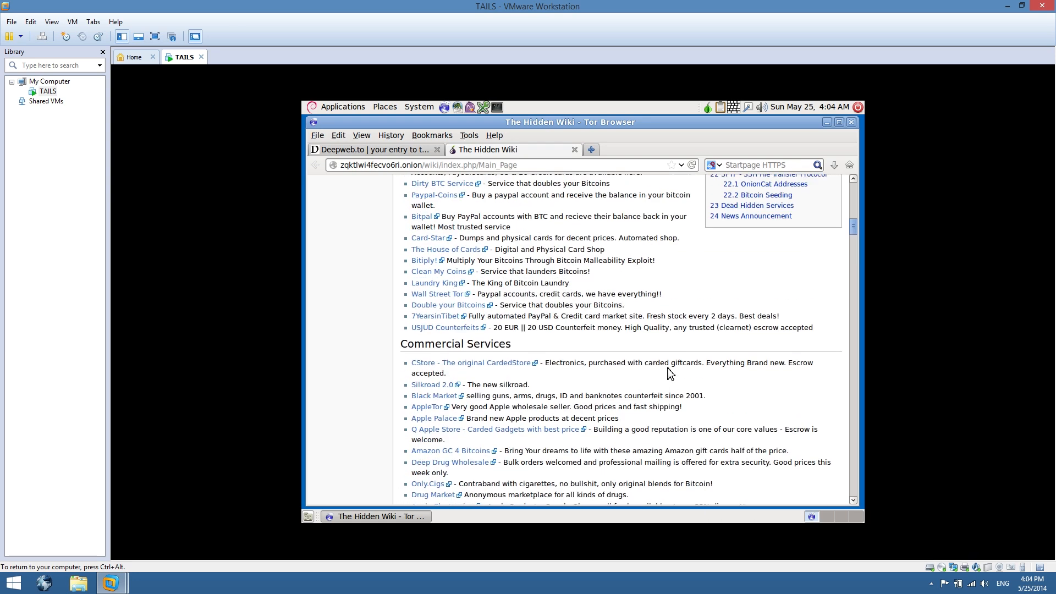
{"action": "scroll", "coordinate": [678, 352], "scroll_direction": "up", "scroll_amount": 20}
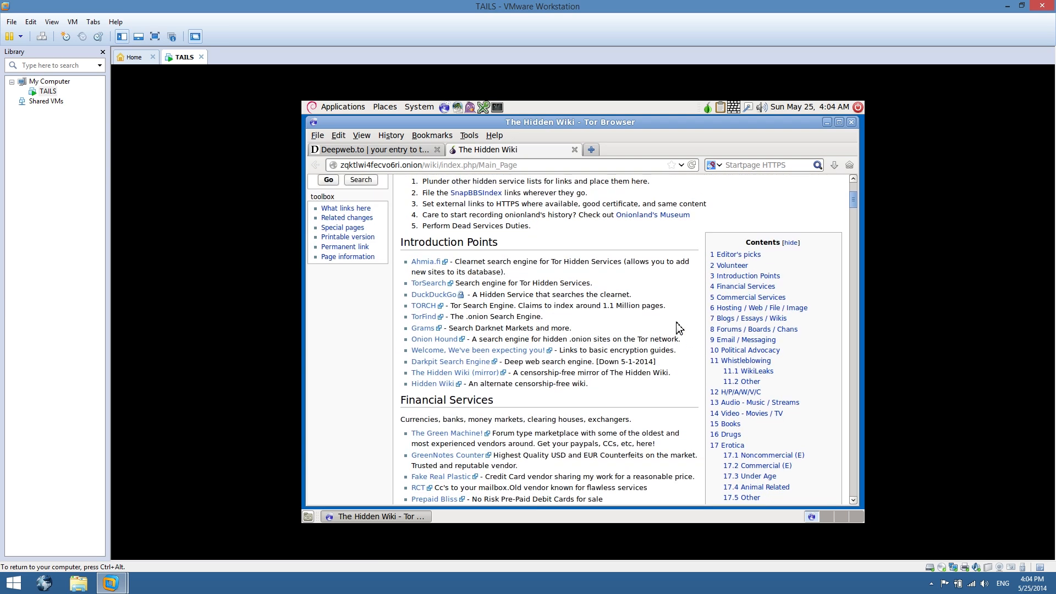
{"action": "scroll", "coordinate": [680, 342], "scroll_direction": "up", "scroll_amount": 3}
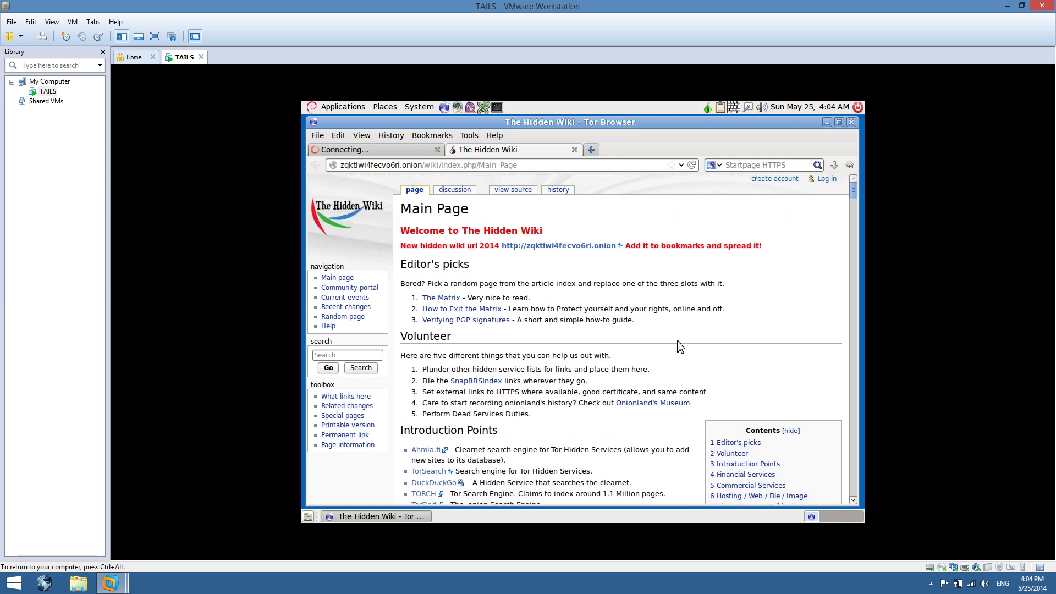